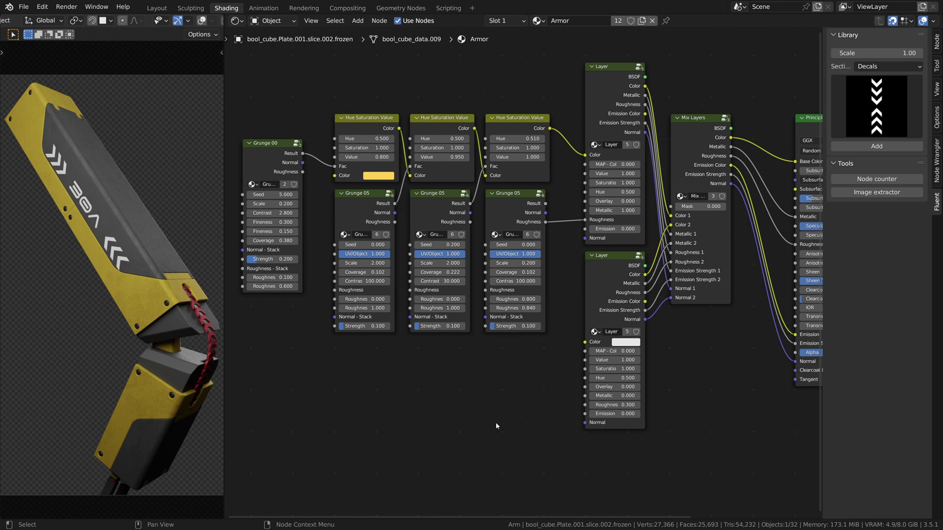
# Add a Streaks 02 node from the library's Grunges section and place it below the first Grunge 05 node
pyautogui.click(690, 166)
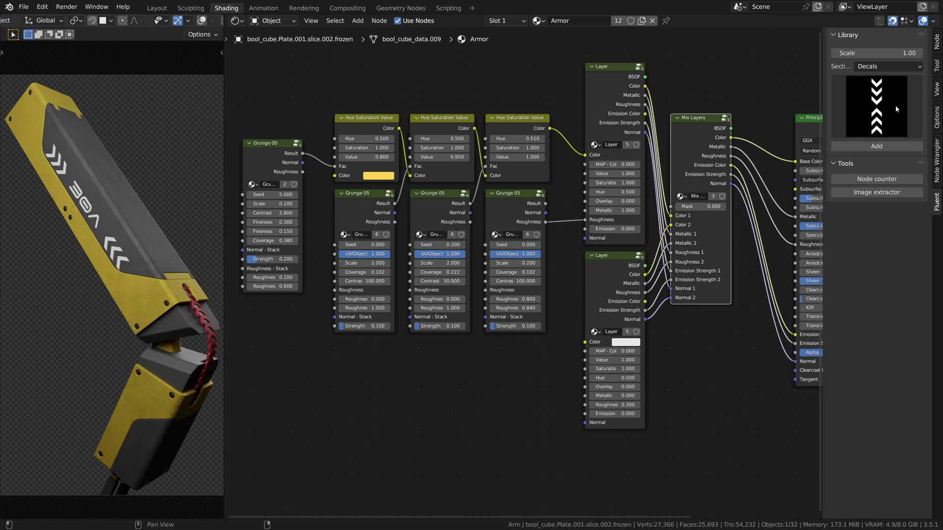
pyautogui.click(874, 67)
pyautogui.click(870, 90)
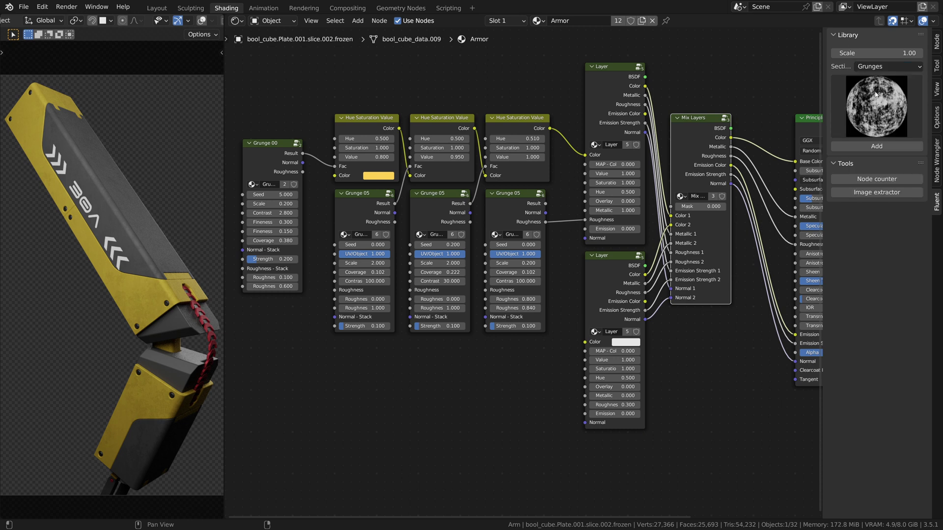
pyautogui.click(876, 94)
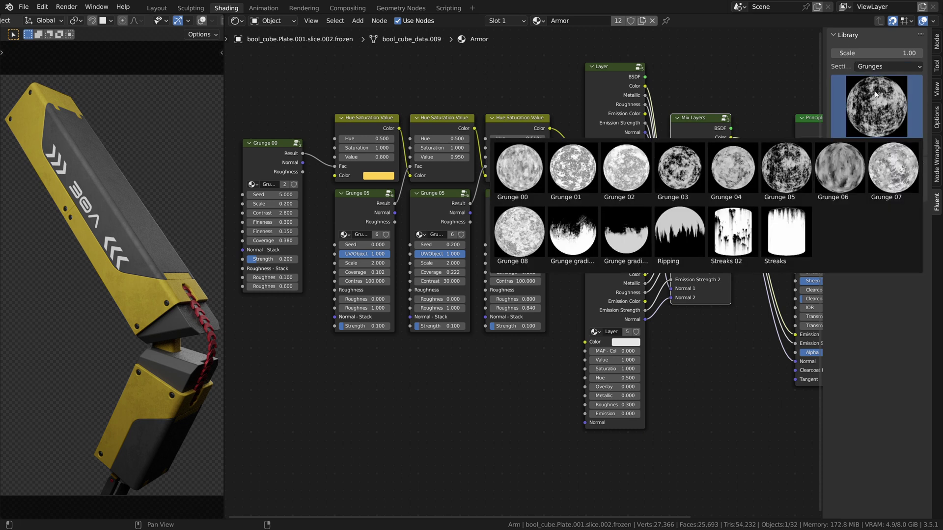
pyautogui.click(730, 246)
pyautogui.click(876, 147)
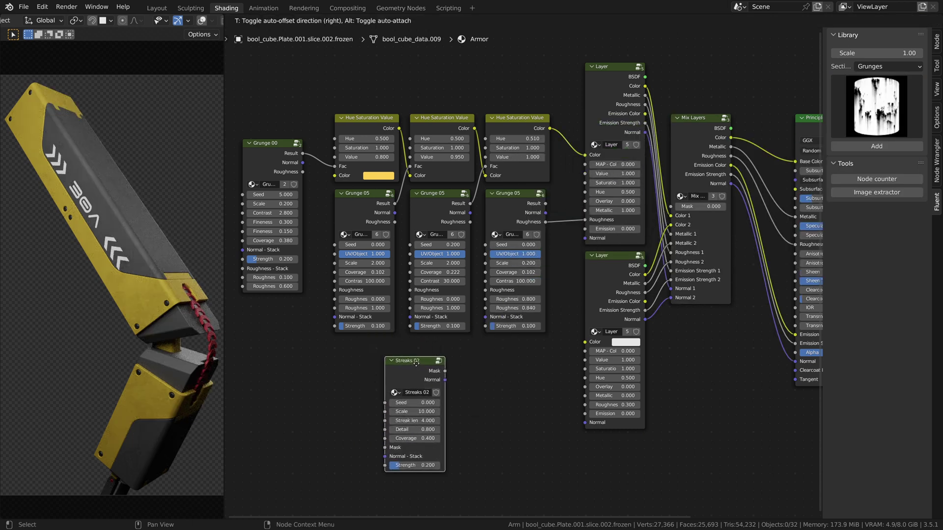
pyautogui.click(365, 362)
# Connect the Mask output of the Streaks 02 node to the Mask input of the Mix Layers node
pyautogui.scroll(3, 434, 375)
pyautogui.moveTo(459, 367)
pyautogui.mouseDown(button='middle')
pyautogui.moveTo(488, 310)
pyautogui.moveTo(491, 227)
pyautogui.moveTo(474, 241)
pyautogui.mouseUp(button='middle')
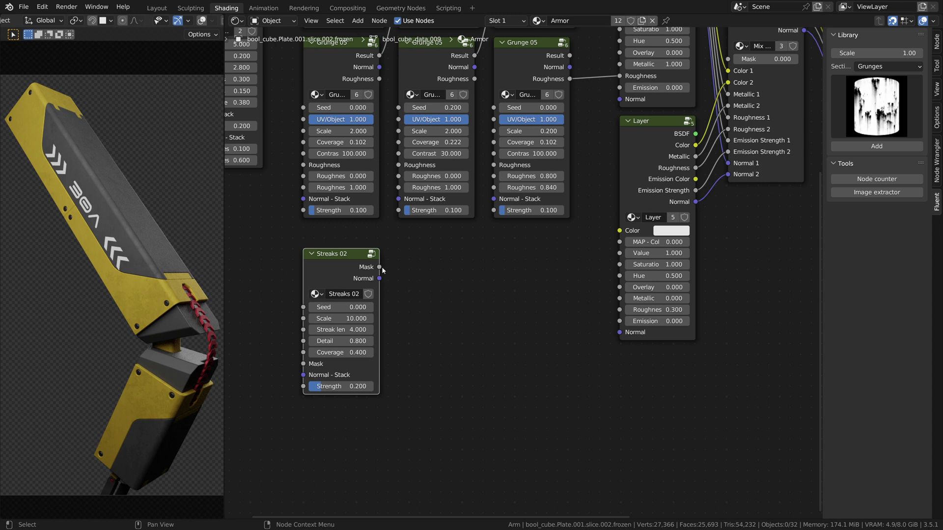
pyautogui.moveTo(634, 212); pyautogui.dragTo(735, 62)
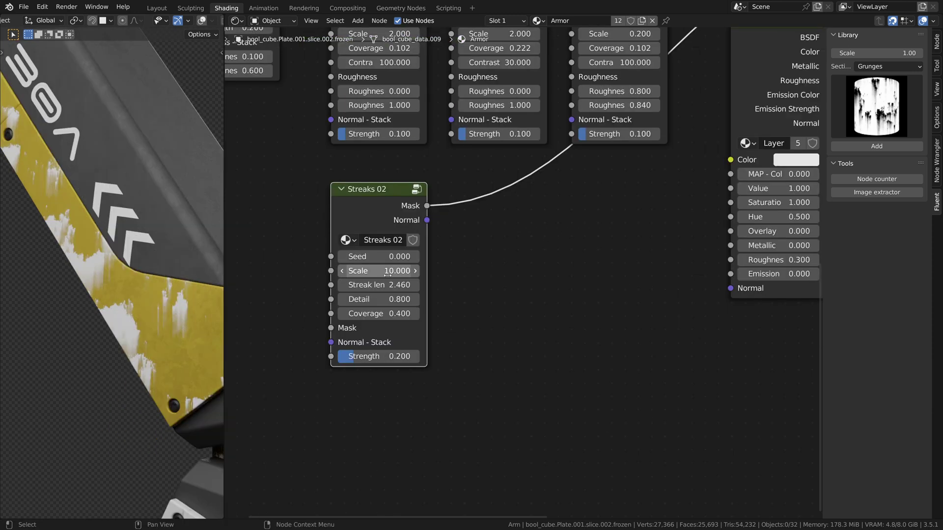
# Set the Streaks 02 node's streak length to 2.46 and its coverage to 0.34
pyautogui.moveTo(385, 285)
pyautogui.keyDown('shift'); pyautogui.mouseDown()
pyautogui.moveTo(370, 285)
pyautogui.moveTo(407, 285)
pyautogui.moveTo(376, 285)
pyautogui.mouseUp(); pyautogui.keyUp('shift')
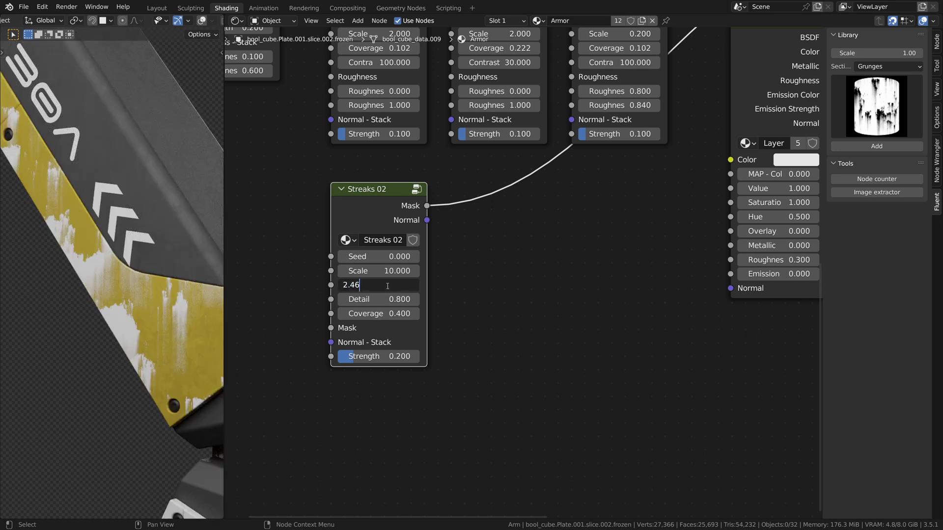
pyautogui.press('Return')
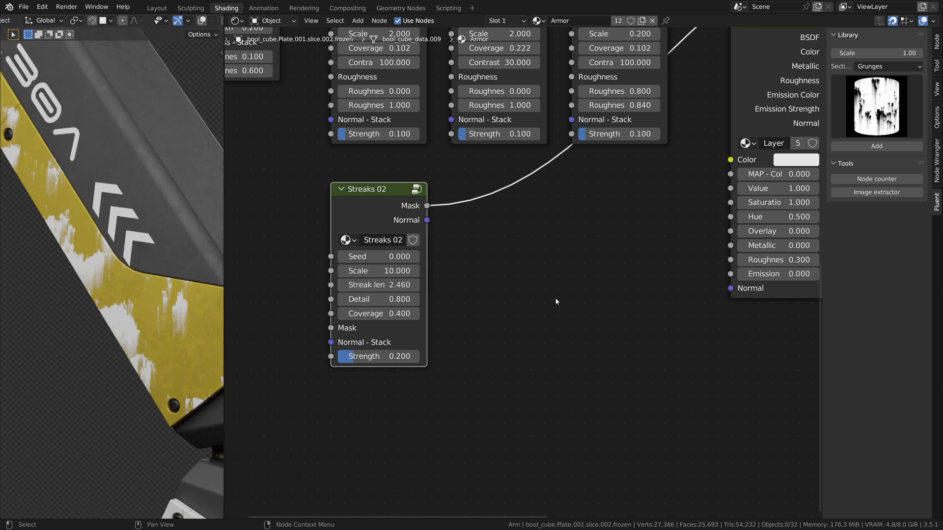
pyautogui.moveTo(382, 314)
pyautogui.mouseDown()
pyautogui.moveTo(407, 313)
pyautogui.moveTo(363, 313)
pyautogui.mouseUp()
pyautogui.click(393, 316)
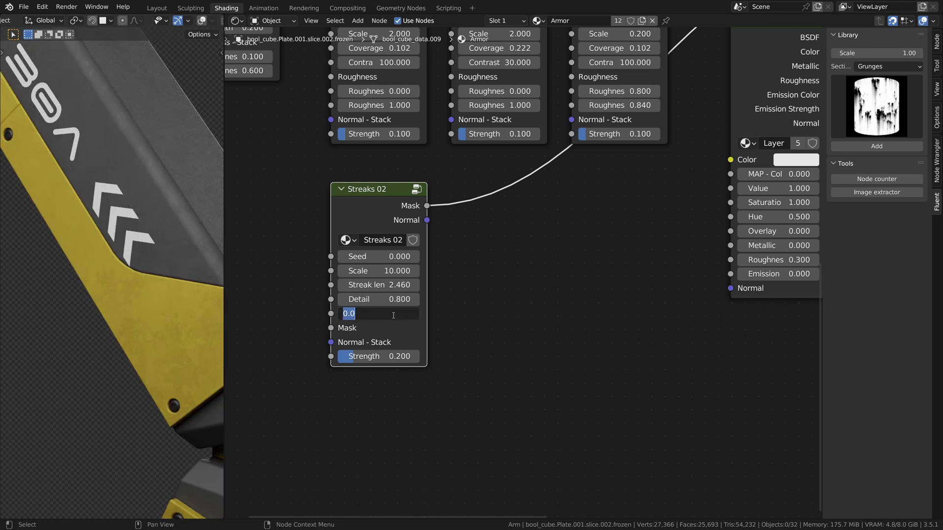
pyautogui.write('0.34')
pyautogui.press('Return')
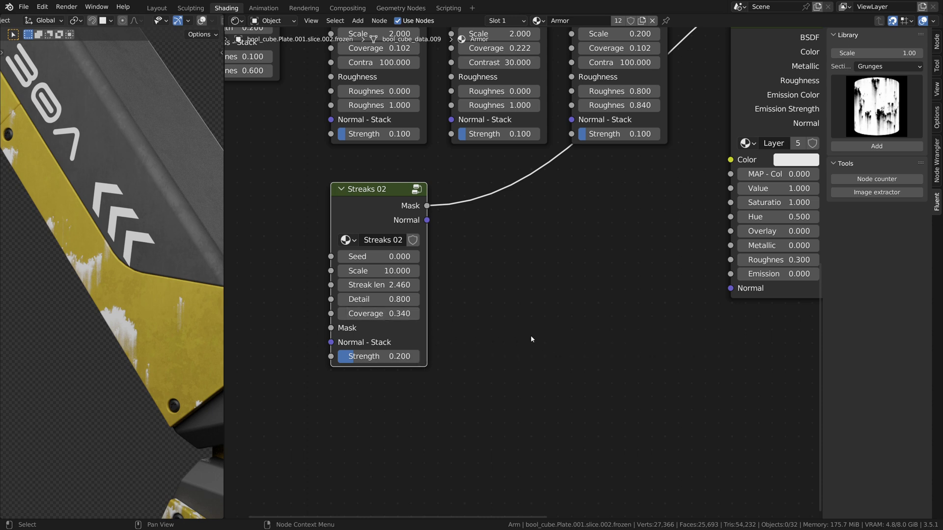
# Move the Mix Layers and Principled BSDF nodes away and reposition the second Layer node to make room around it
pyautogui.scroll(-3, 529, 335)
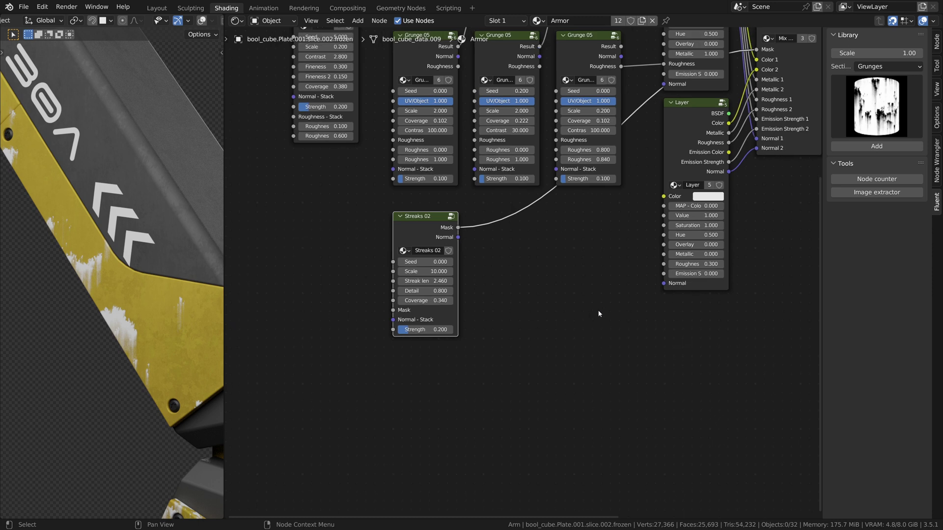
pyautogui.scroll(-3, 165, 246)
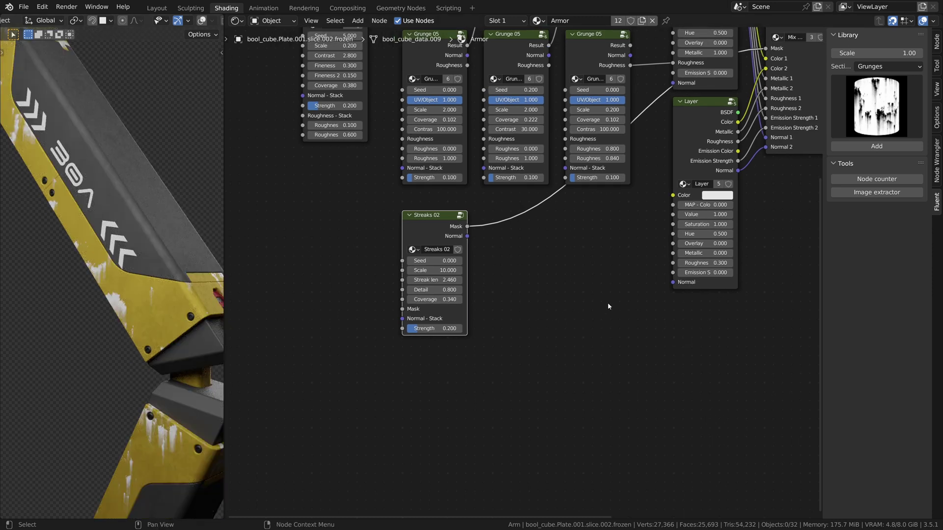
pyautogui.moveTo(625, 281); pyautogui.dragTo(451, 356, button='middle')
pyautogui.click(540, 212)
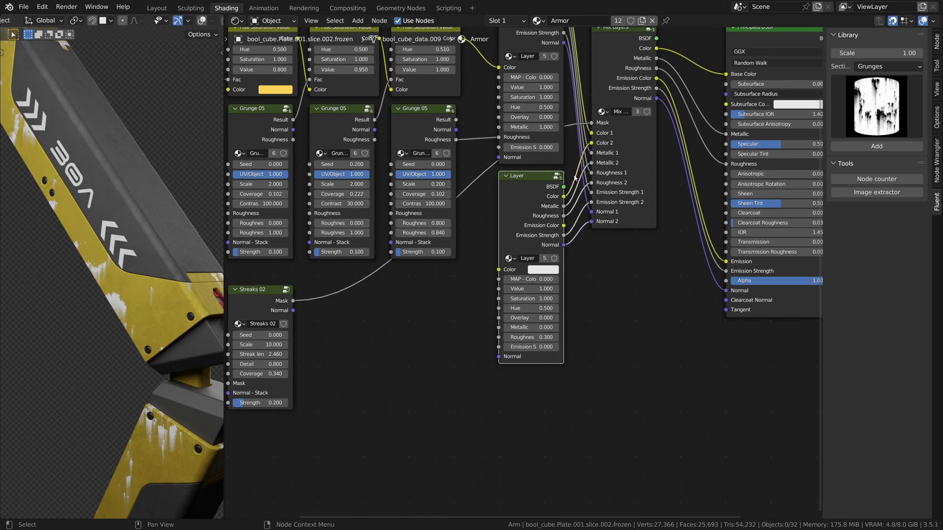
pyautogui.keyDown('shift'); pyautogui.click(654, 75); pyautogui.keyUp('shift')
pyautogui.moveTo(751, 45); pyautogui.dragTo(826, 117)
pyautogui.click(594, 262)
pyautogui.moveTo(595, 262); pyautogui.dragTo(552, 308)
pyautogui.moveTo(656, 339); pyautogui.dragTo(652, 276, button='middle')
pyautogui.scroll(2, 652, 275)
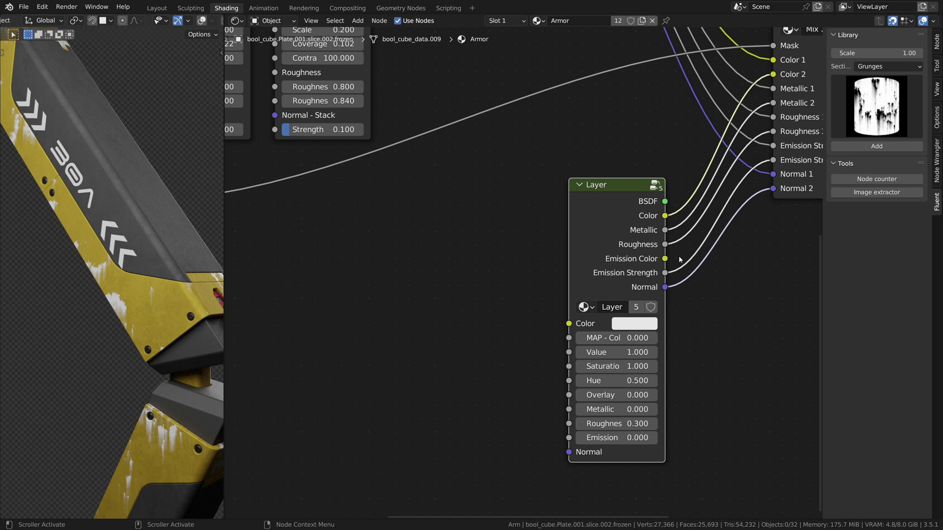
# Add a Rust node from the library's Metal section beside the second Layer node
pyautogui.click(875, 67)
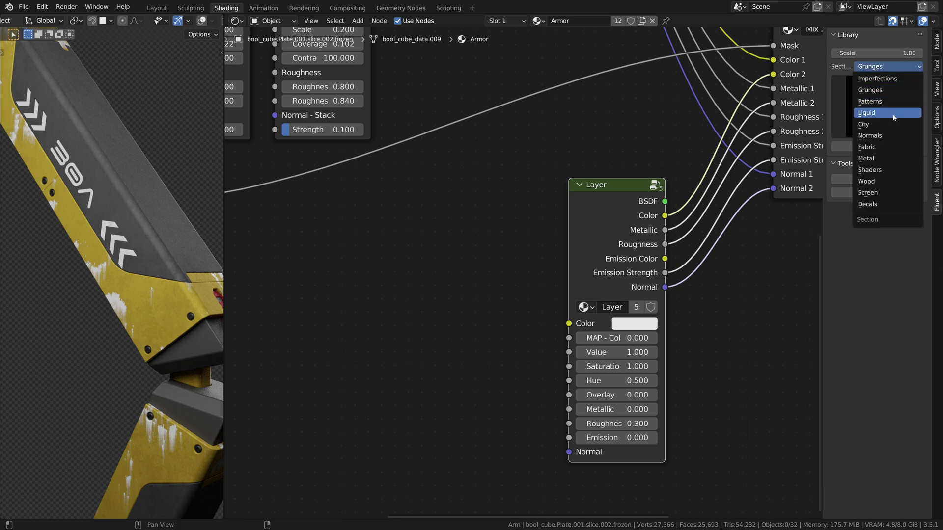
pyautogui.click(873, 159)
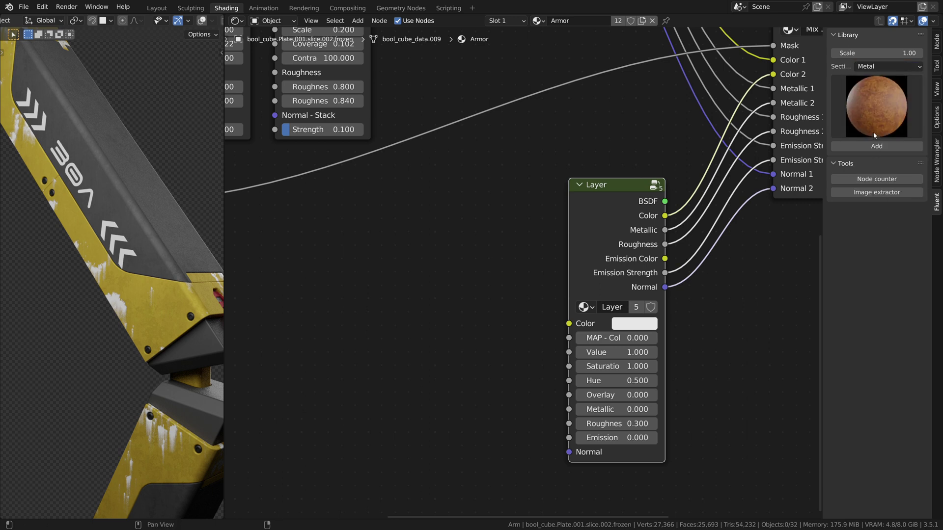
pyautogui.click(870, 99)
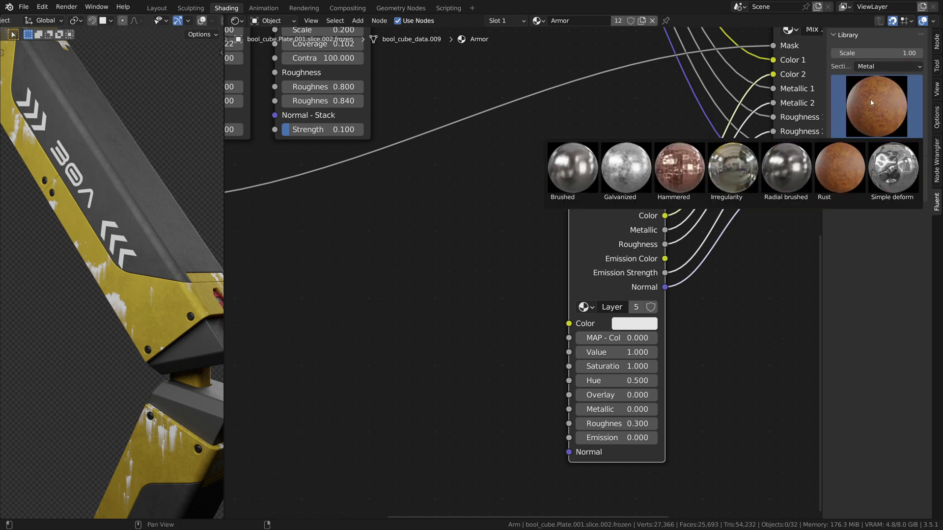
pyautogui.click(840, 171)
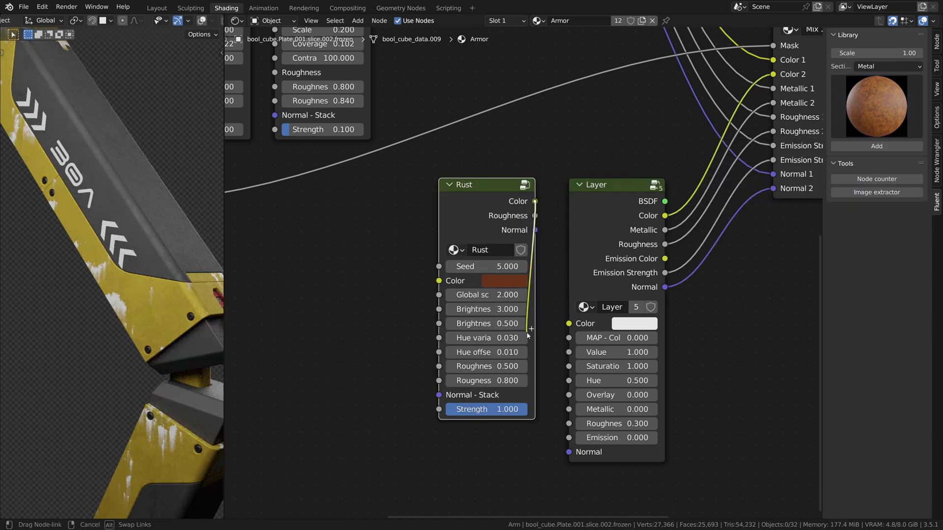
# Connect the Rust node's Color, Roughness and Normal outputs to the matching inputs of the second Layer node
pyautogui.moveTo(566, 330); pyautogui.dragTo(568, 324)
pyautogui.moveTo(505, 216); pyautogui.dragTo(462, 283)
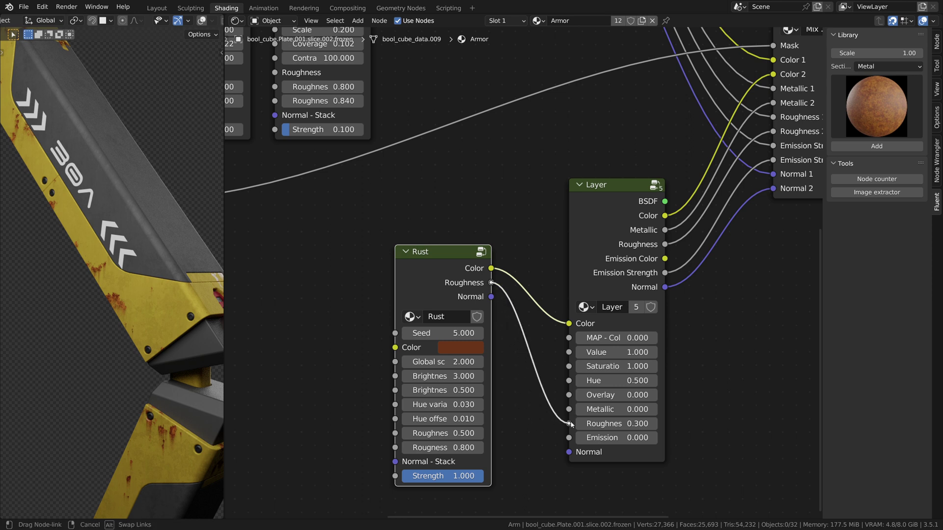
pyautogui.moveTo(571, 424); pyautogui.dragTo(569, 423)
pyautogui.moveTo(491, 296); pyautogui.dragTo(576, 454)
# Set the Rust node's Brightness 1 value to 1.5, keeping its roughness at the default
pyautogui.scroll(6, 155, 291)
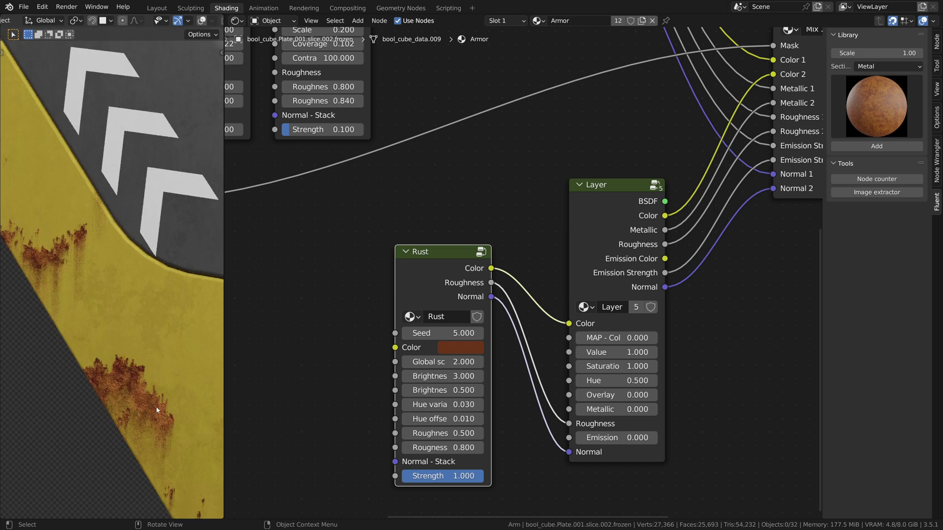
pyautogui.moveTo(521, 294); pyautogui.dragTo(394, 294)
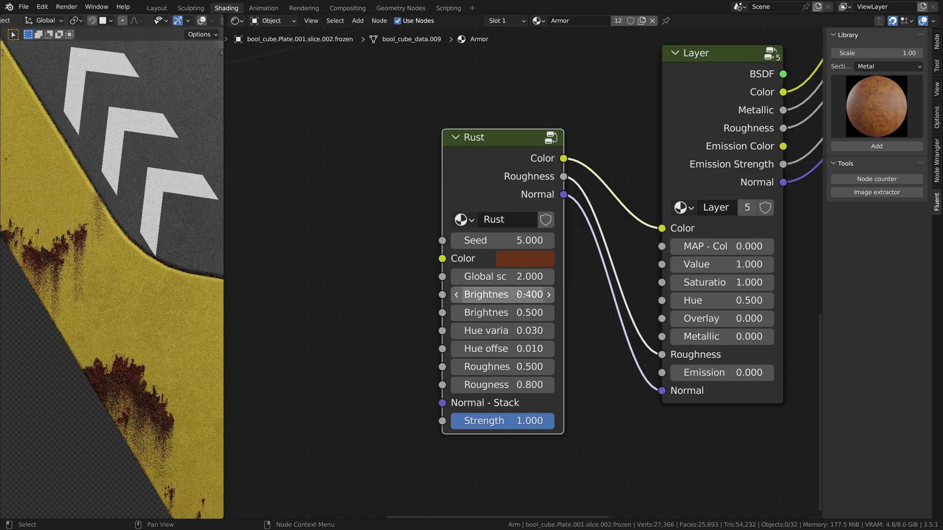
pyautogui.click(522, 294)
pyautogui.write('1.5')
pyautogui.press('Return')
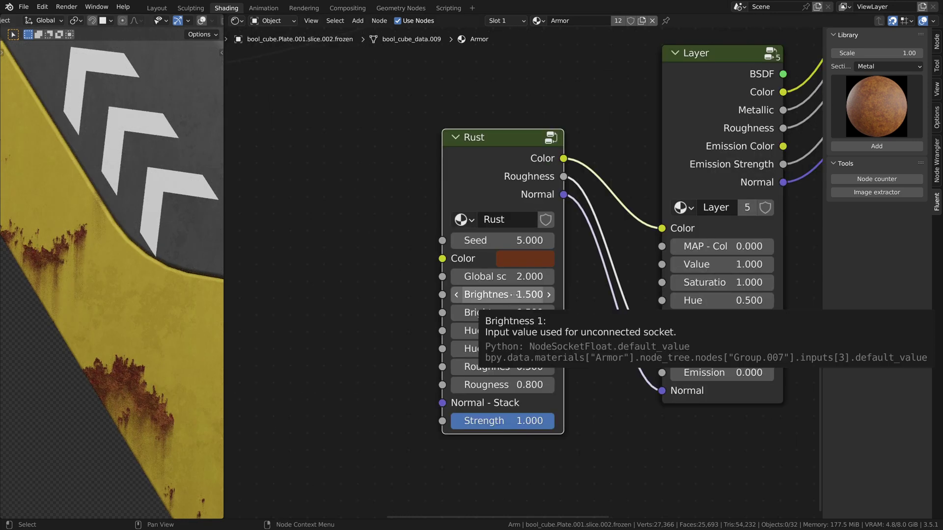
pyautogui.moveTo(522, 367)
pyautogui.mouseDown()
pyautogui.moveTo(555, 367)
pyautogui.moveTo(525, 367)
pyautogui.mouseUp()
pyautogui.hotkey('ctrl', 'z')
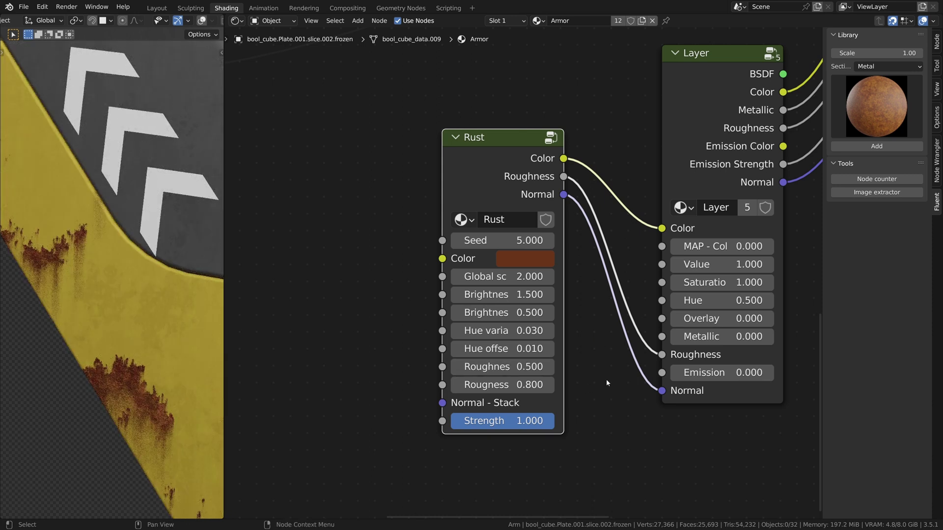
# Add a Math node set to Multiply after Streaks 02 and feed the streaks Mask into it
pyautogui.scroll(-5, 156, 277)
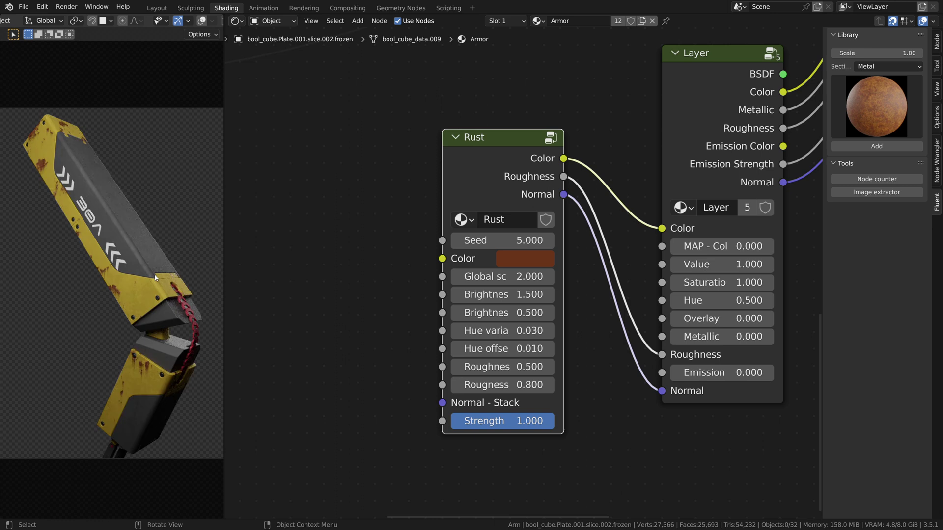
pyautogui.scroll(-6, 371, 209)
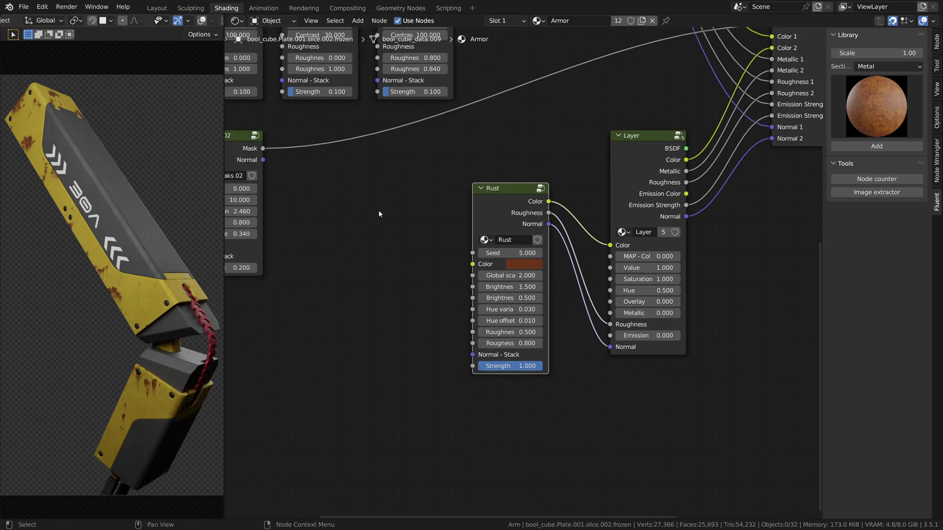
pyautogui.moveTo(468, 233); pyautogui.dragTo(650, 273, button='middle')
pyautogui.scroll(3, 435, 222)
pyautogui.moveTo(414, 216); pyautogui.dragTo(539, 218, button='middle')
pyautogui.moveTo(516, 171)
pyautogui.mouseDown()
pyautogui.moveTo(434, 188)
pyautogui.moveTo(449, 185)
pyautogui.mouseUp()
pyautogui.hotkey('shift', 'a')
pyautogui.click(589, 223)
pyautogui.write('math')
pyautogui.press('Return')
pyautogui.click(602, 209)
pyautogui.click(620, 246)
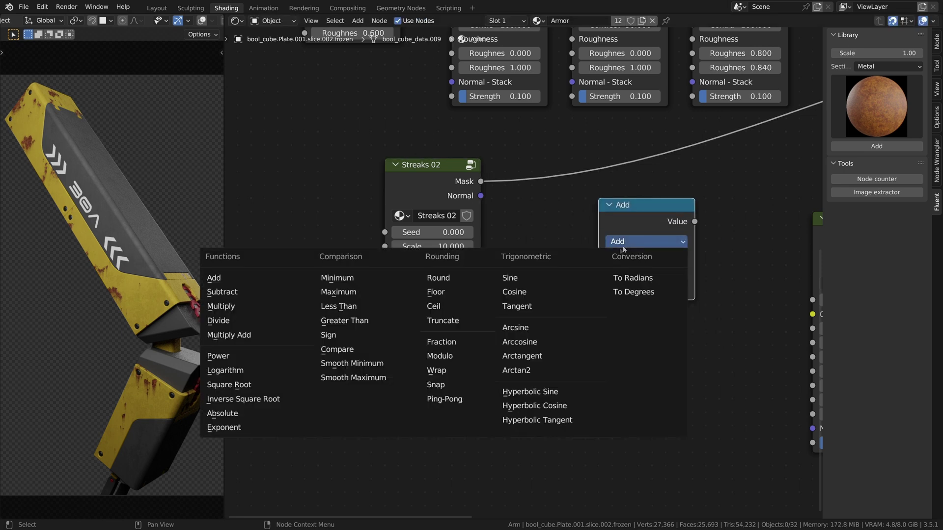
pyautogui.click(231, 306)
pyautogui.moveTo(480, 181); pyautogui.dragTo(599, 275)
# Duplicate the Multiply node, switch the copy to Greater Than and feed the Multiply result into it
pyautogui.moveTo(660, 357)
pyautogui.mouseDown()
pyautogui.moveTo(672, 364)
pyautogui.moveTo(461, 206)
pyautogui.mouseUp()
pyautogui.click(511, 213)
pyautogui.moveTo(645, 226)
pyautogui.mouseDown()
pyautogui.moveTo(511, 213)
pyautogui.moveTo(626, 263)
pyautogui.mouseUp()
pyautogui.hotkey('shift', 'd')
pyautogui.click(671, 213)
pyautogui.click(671, 229)
pyautogui.click(364, 308)
# Preview the Multiply node's output on the model and set its multiplier to 2.18
pyautogui.click(510, 275)
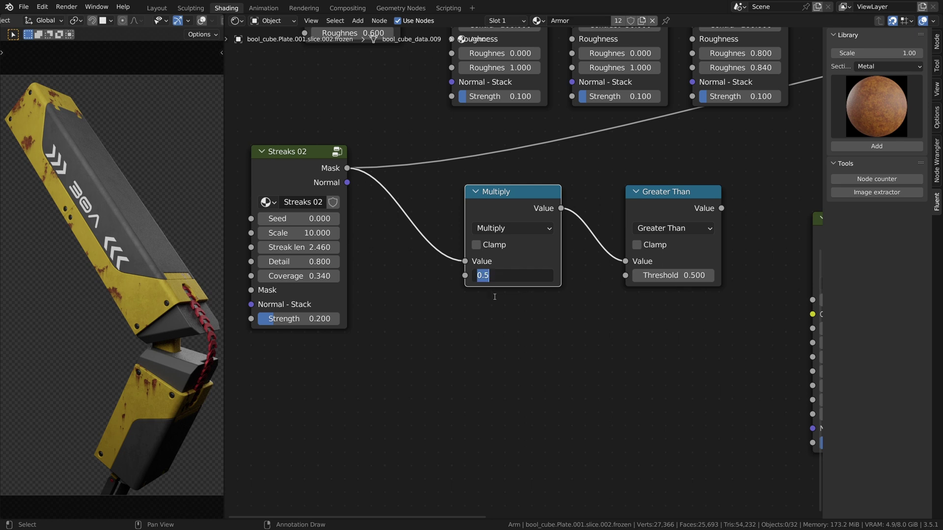
pyautogui.keyDown('ctrl'); pyautogui.keyDown('shift'); pyautogui.click(495, 256); pyautogui.keyUp('shift'); pyautogui.keyUp('ctrl')
pyautogui.scroll(5, 175, 260)
pyautogui.moveTo(512, 275)
pyautogui.mouseDown()
pyautogui.moveTo(555, 275)
pyautogui.moveTo(496, 275)
pyautogui.moveTo(621, 275)
pyautogui.moveTo(524, 275)
pyautogui.mouseUp()
pyautogui.click(523, 277)
pyautogui.write('2.18')
pyautogui.press('Return')
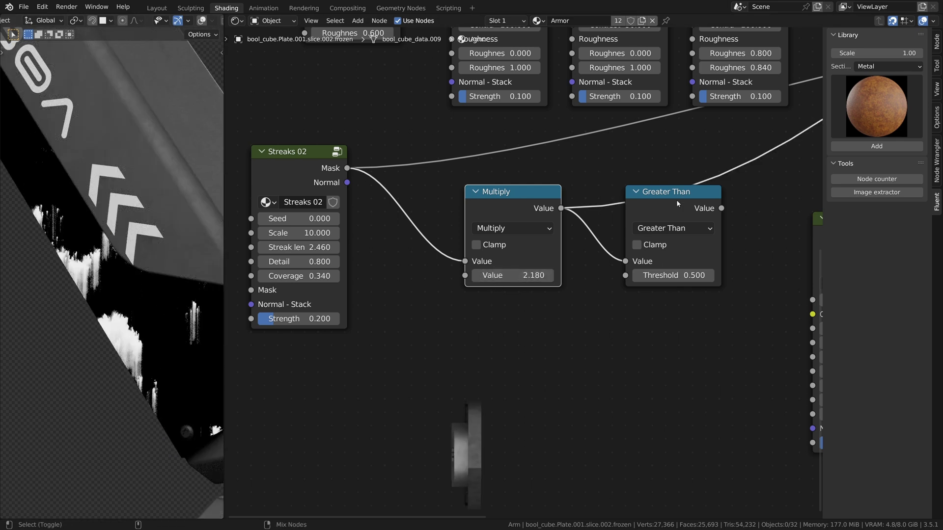
# Preview the Greater Than node's output on the model and set its threshold to 0.52
pyautogui.keyDown('ctrl'); pyautogui.keyDown('shift'); pyautogui.click(660, 216); pyautogui.keyUp('shift'); pyautogui.keyUp('ctrl')
pyautogui.scroll(4, 128, 294)
pyautogui.scroll(-4, 149, 329)
pyautogui.moveTo(666, 276)
pyautogui.mouseDown()
pyautogui.moveTo(697, 275)
pyautogui.moveTo(666, 275)
pyautogui.mouseUp()
pyautogui.click(667, 275)
pyautogui.write('0.52')
pyautogui.press('Return')
pyautogui.scroll(-3, 648, 322)
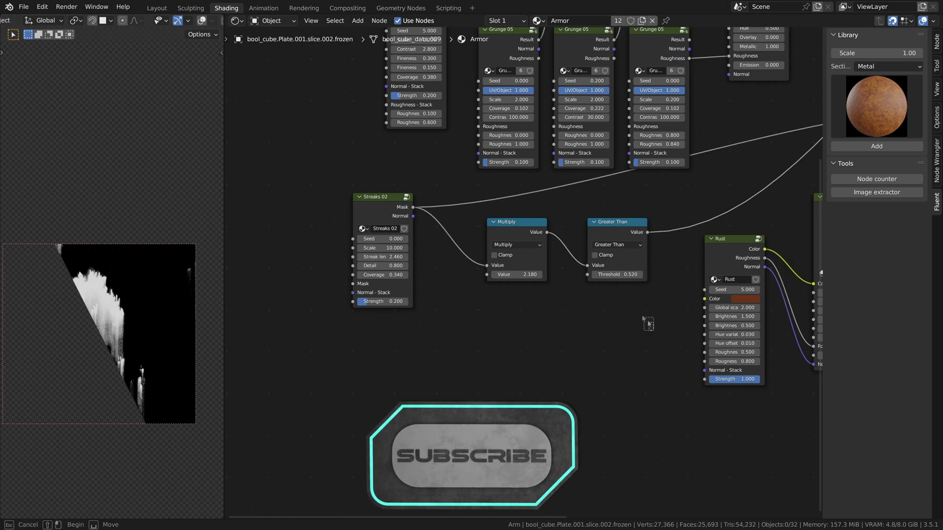
# Add a Bump node and connect the Greater Than output to its Height input
pyautogui.scroll(2, 588, 228)
pyautogui.hotkey('shift', 'a')
pyautogui.write('bump')
pyautogui.press('Return')
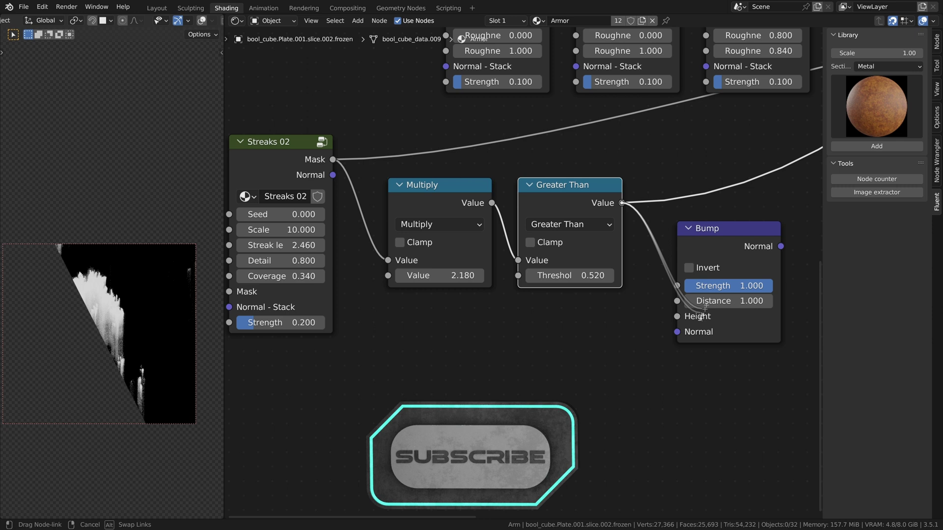
pyautogui.scroll(2, 663, 259)
# Route the Rust node's Normal output through the Bump node into the second Layer's Normal input
pyautogui.moveTo(664, 259); pyautogui.dragTo(404, 216, button='middle')
pyautogui.moveTo(431, 191); pyautogui.dragTo(665, 375)
pyautogui.moveTo(515, 181); pyautogui.dragTo(240, 339)
pyautogui.moveTo(315, 366); pyautogui.dragTo(334, 278)
pyautogui.moveTo(339, 285); pyautogui.dragTo(522, 242, button='middle')
pyautogui.moveTo(470, 296); pyautogui.dragTo(395, 285)
# Return to the full material preview, with the Bump node inverted and the Multiply value set to 22.68
pyautogui.moveTo(755, 154); pyautogui.dragTo(275, 206, button='middle')
pyautogui.scroll(-4, 568, 225)
pyautogui.keyDown('ctrl'); pyautogui.keyDown('shift'); pyautogui.click(568, 225); pyautogui.keyUp('shift'); pyautogui.keyUp('ctrl')
pyautogui.scroll(3, 568, 225)
pyautogui.moveTo(574, 68); pyautogui.dragTo(751, 98)
pyautogui.scroll(2, 145, 269)
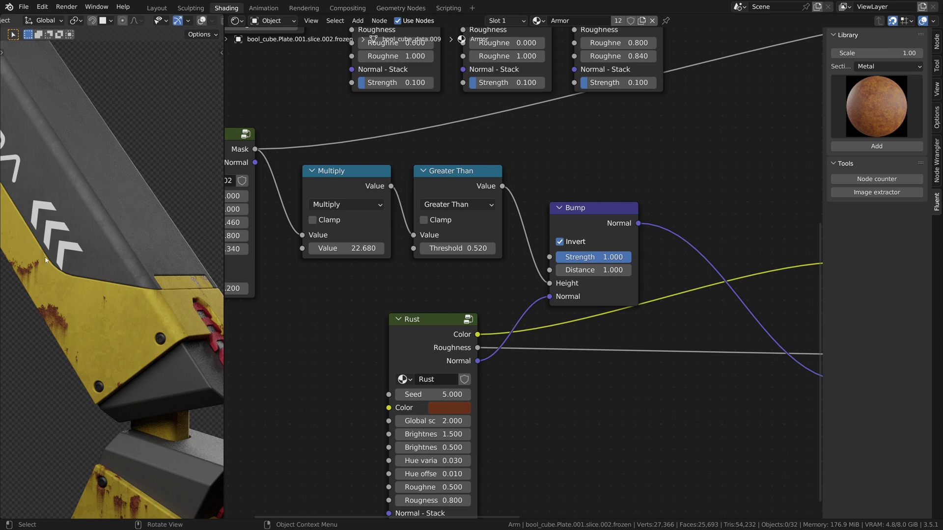
pyautogui.scroll(2, 40, 262)
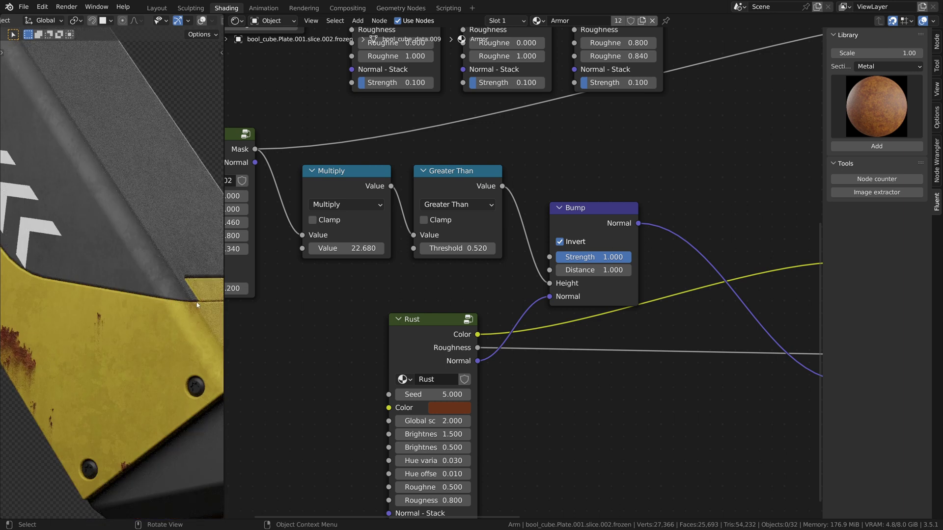
pyautogui.scroll(-5, 199, 303)
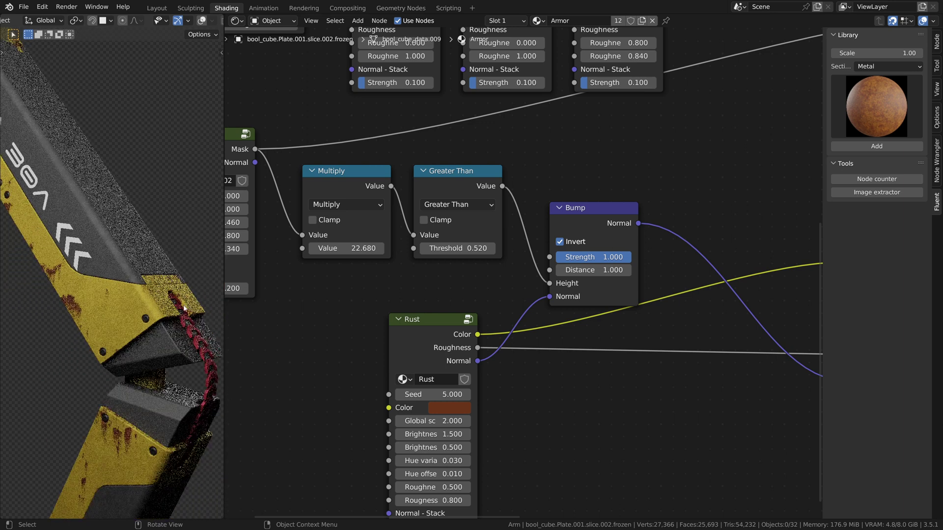
# Move the Streaks 02 node farther from Multiply and add a shared reroute on its two Mask links just before Multiply
pyautogui.moveTo(231, 158); pyautogui.dragTo(409, 131, button='middle')
pyautogui.moveTo(383, 130); pyautogui.dragTo(239, 157)
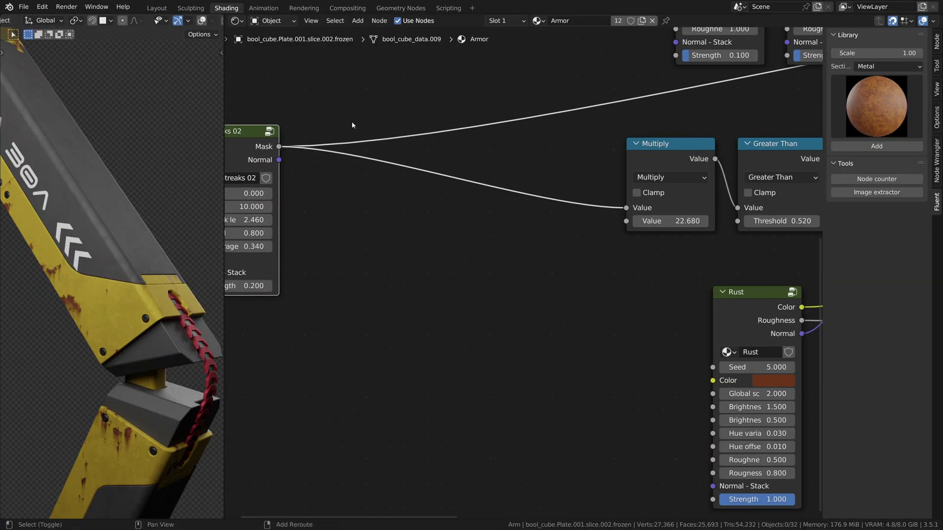
pyautogui.keyDown('shift'); pyautogui.moveTo(352, 124); pyautogui.dragTo(357, 199, button='right'); pyautogui.keyUp('shift')
pyautogui.press('g')
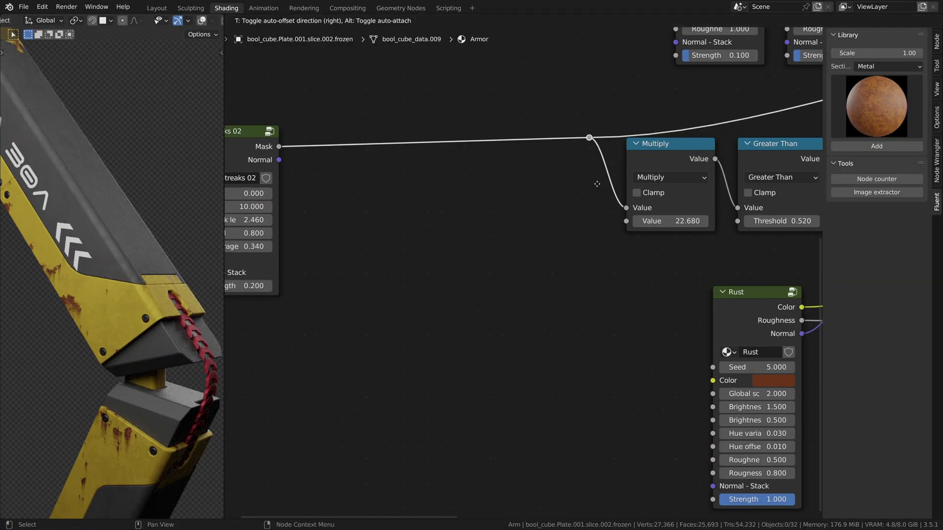
pyautogui.click(597, 184)
# Add the Streaks node from the Fluent library's Grunges section and place it near the Streaks 02 node
pyautogui.click(884, 67)
pyautogui.click(879, 90)
pyautogui.click(876, 106)
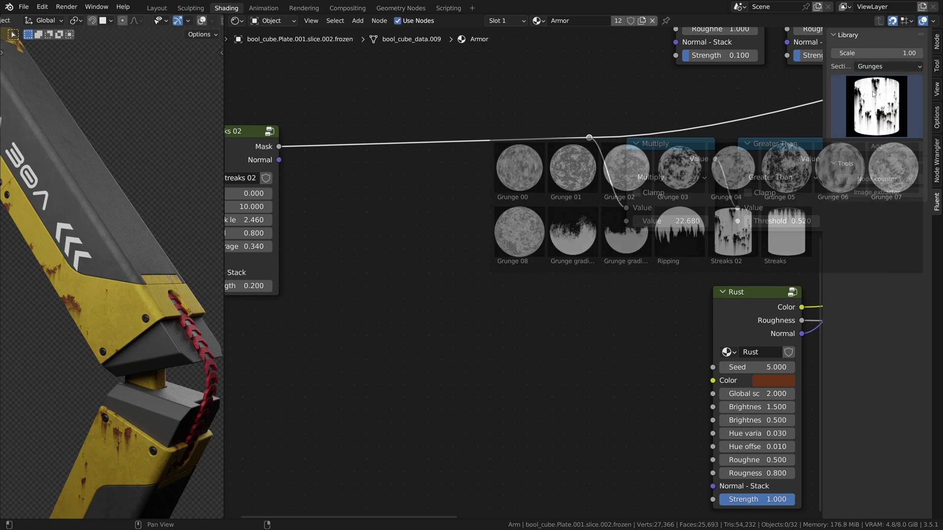
pyautogui.click(792, 230)
pyautogui.scroll(-4, 697, 211)
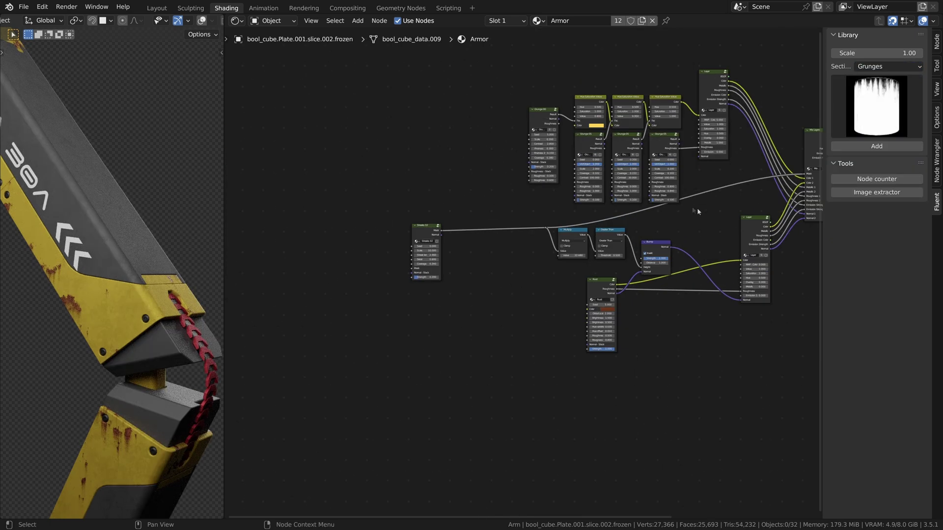
pyautogui.click(876, 146)
pyautogui.click(359, 236)
# Insert a Fluent Lighten node on the Streaks 02 mask link and connect the Streaks node's Mask to its B input
pyautogui.scroll(10, 359, 236)
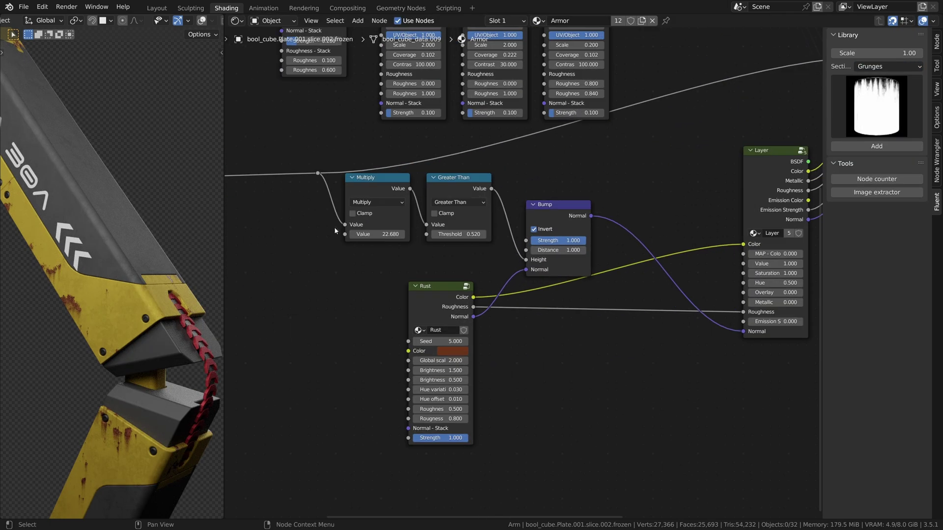
pyautogui.moveTo(333, 230); pyautogui.dragTo(721, 233, button='middle')
pyautogui.scroll(4, 644, 233)
pyautogui.moveTo(614, 201); pyautogui.dragTo(530, 199)
pyautogui.press('f')
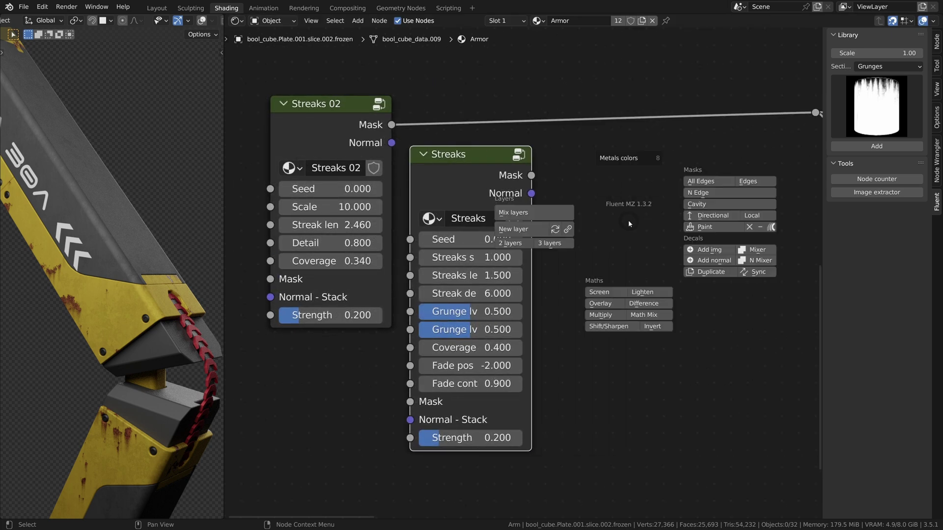
pyautogui.click(646, 294)
pyautogui.click(653, 133)
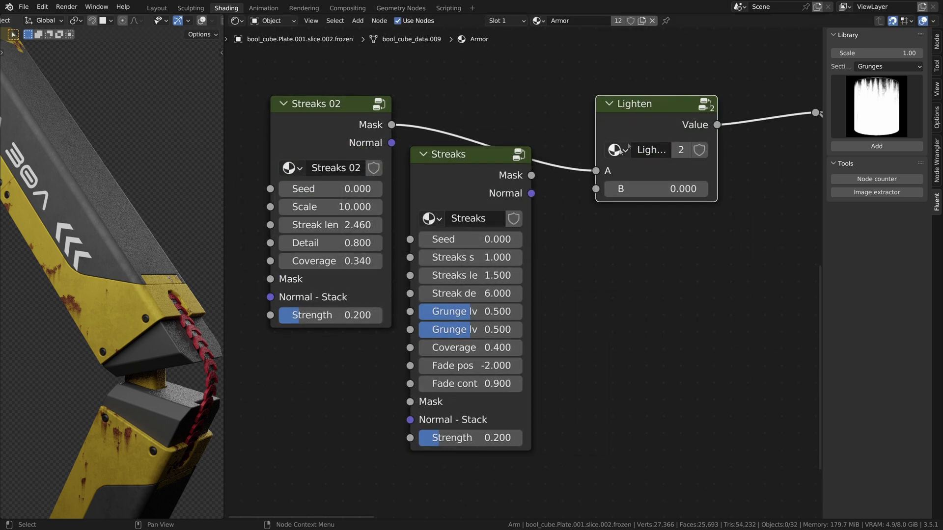
pyautogui.moveTo(502, 175); pyautogui.dragTo(501, 227)
pyautogui.moveTo(610, 193); pyautogui.dragTo(607, 191)
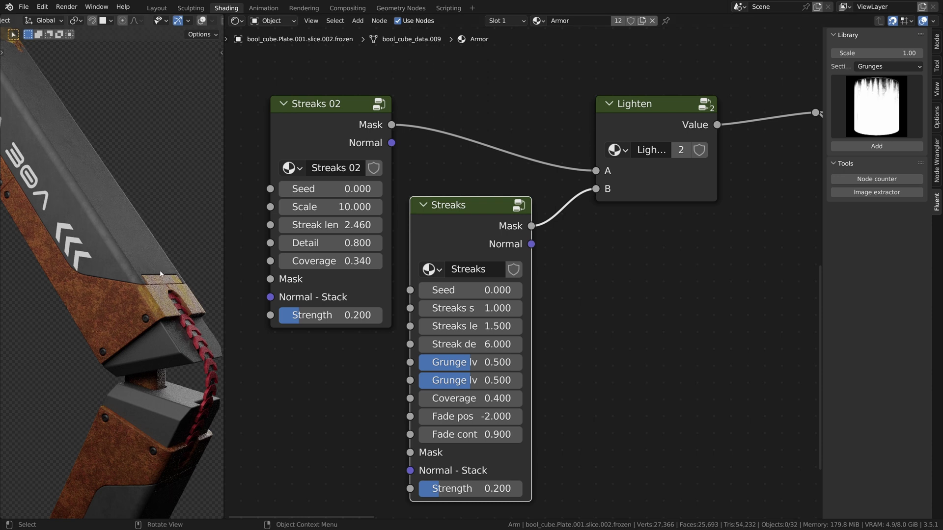
# Widen the Streaks node and set its Coverage to 0.03, checking the rust along the plate's upper edge
pyautogui.moveTo(583, 313); pyautogui.dragTo(613, 233, button='middle')
pyautogui.moveTo(412, 133); pyautogui.dragTo(350, 134)
pyautogui.moveTo(440, 152); pyautogui.dragTo(403, 151)
pyautogui.keyDown('shift'); pyautogui.moveTo(474, 319); pyautogui.dragTo(445, 318); pyautogui.keyUp('shift')
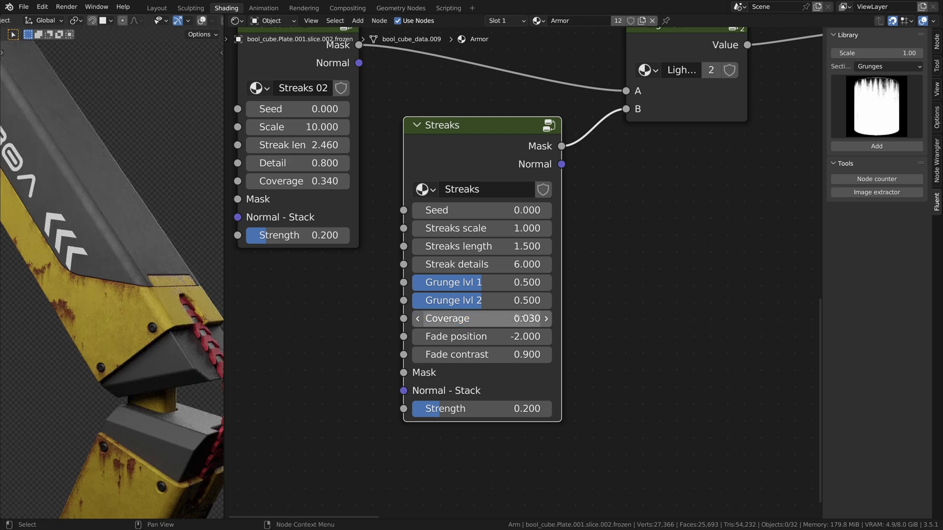
pyautogui.scroll(6, 123, 285)
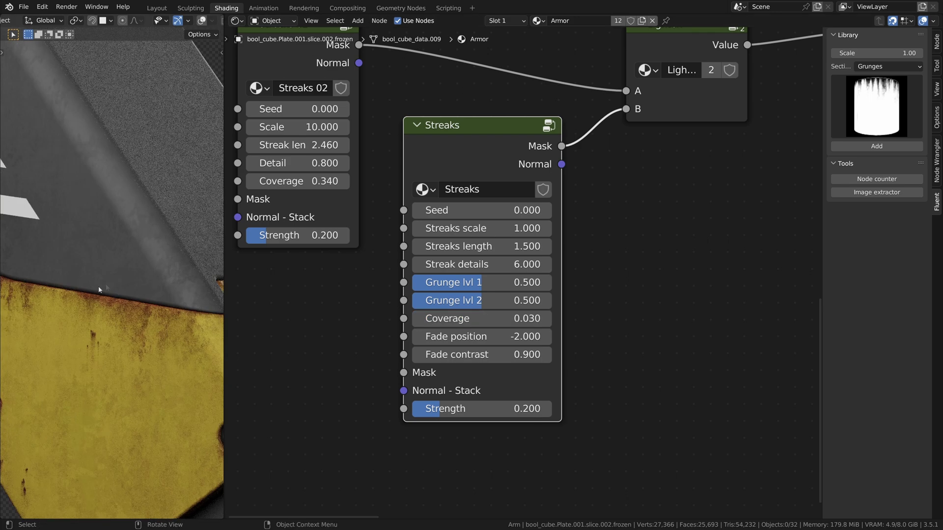
# Try other seeds on the Streaks node and reset its Seed to 0
pyautogui.moveTo(639, 237); pyautogui.dragTo(307, 327, button='middle')
pyautogui.scroll(-4, 428, 305)
pyautogui.moveTo(403, 216)
pyautogui.mouseDown(button='middle')
pyautogui.moveTo(164, 200)
pyautogui.moveTo(786, 141)
pyautogui.mouseUp(button='middle')
pyautogui.scroll(4, 545, 211)
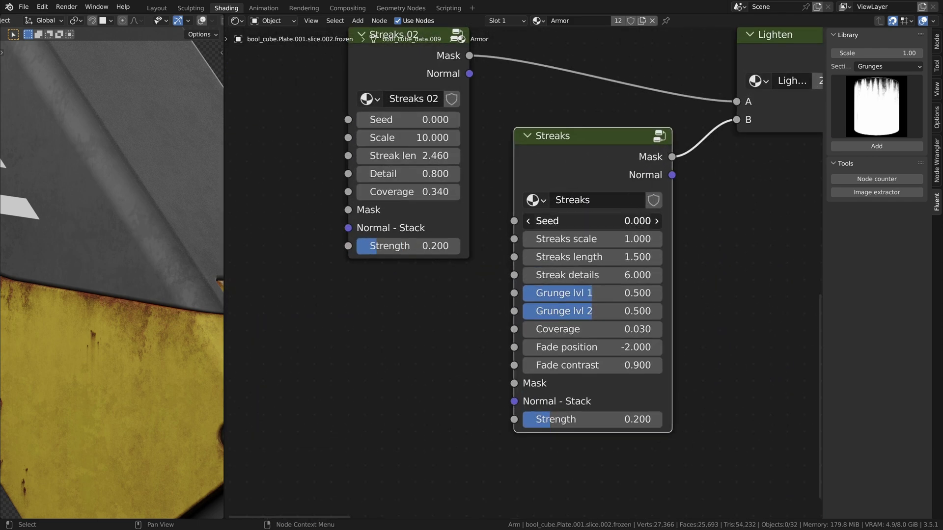
pyautogui.moveTo(589, 221); pyautogui.dragTo(743, 221)
pyautogui.click(564, 222)
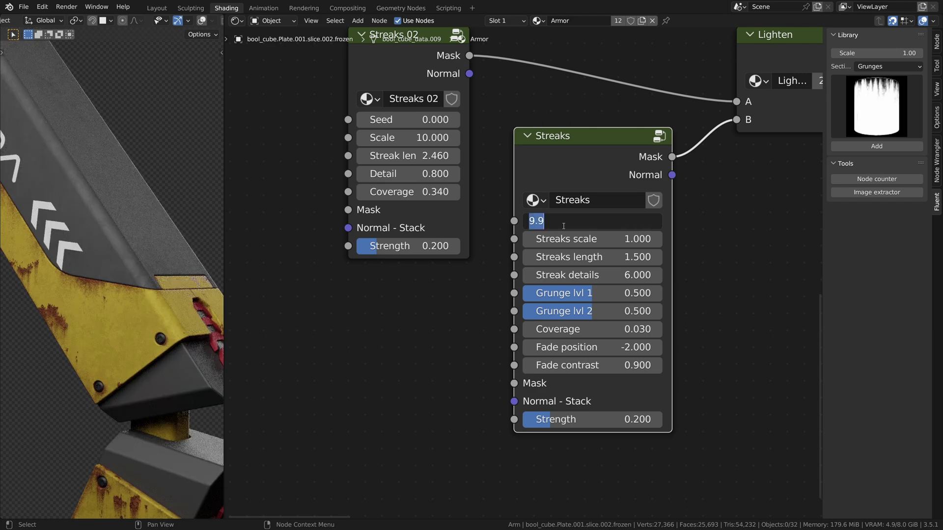
pyautogui.write('0')
pyautogui.press('Return')
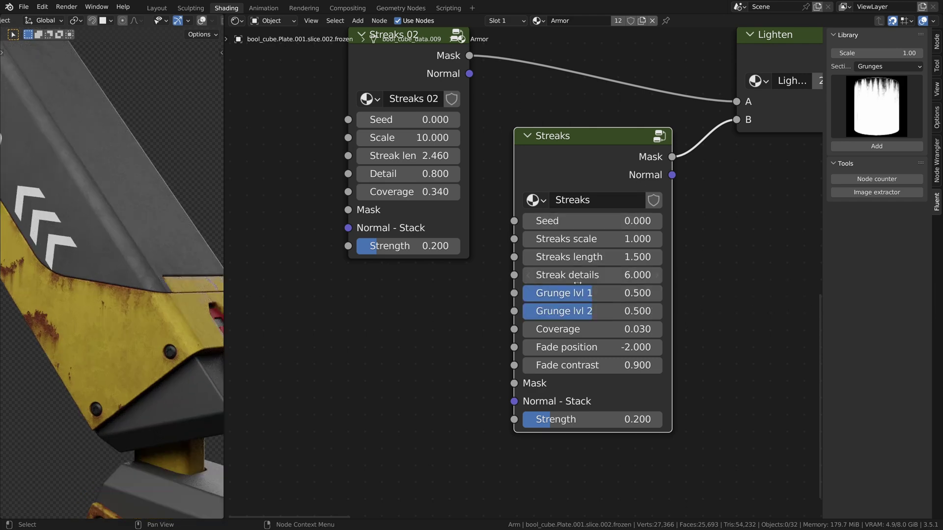
# Set the Streaks node's Streak details to 8.2, Grunge levels to 0.272 and 0.405, Fade position to -1.21 and Fade contrast to 0
pyautogui.moveTo(589, 275); pyautogui.dragTo(609, 275)
pyautogui.moveTo(608, 275)
pyautogui.mouseDown()
pyautogui.moveTo(712, 276)
pyautogui.moveTo(632, 275)
pyautogui.moveTo(657, 275)
pyautogui.mouseUp()
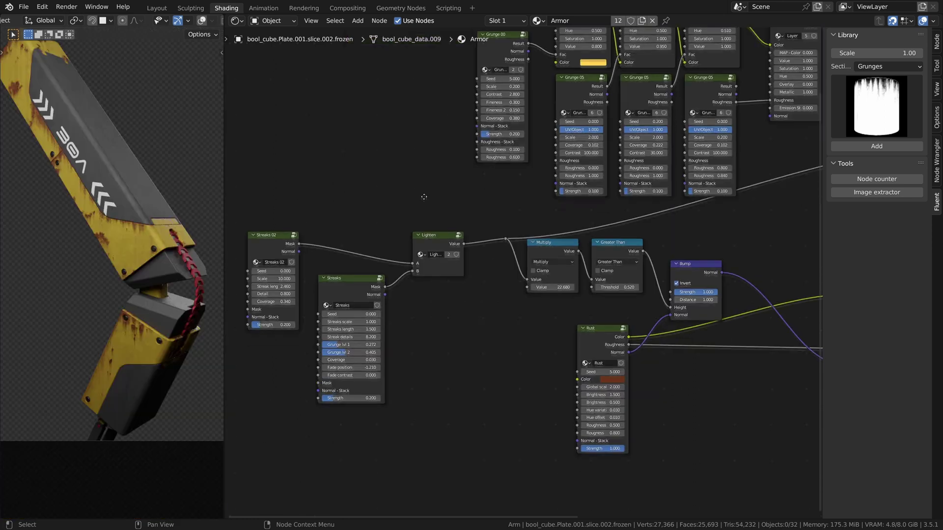
# Group the Streaks, Lighten, math, Rust and Bump nodes into one node group named Rusty
pyautogui.moveTo(423, 196); pyautogui.dragTo(437, 189, button='middle')
pyautogui.moveTo(262, 195); pyautogui.dragTo(717, 405)
pyautogui.hotkey('ctrl', 'g')
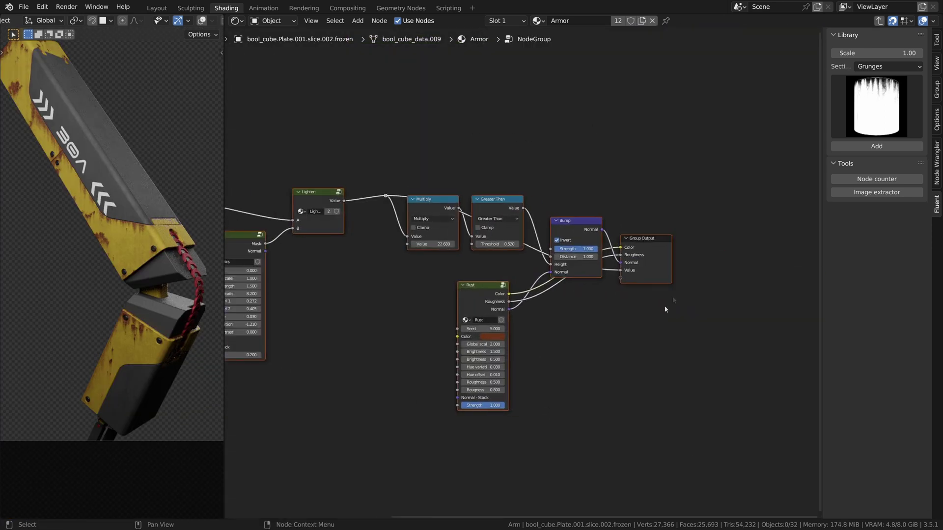
pyautogui.press('Tab')
pyautogui.scroll(4, 631, 218)
pyautogui.click(563, 297)
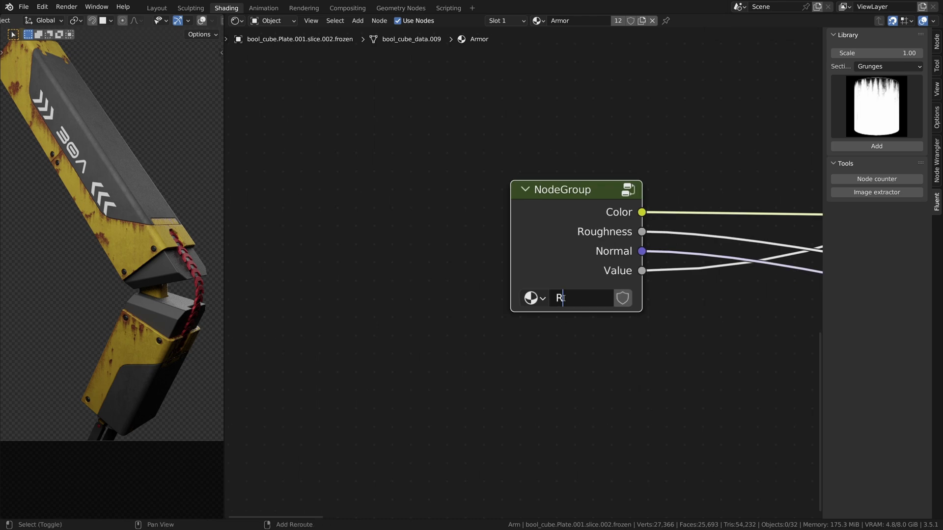
pyautogui.scroll(-5, 585, 257)
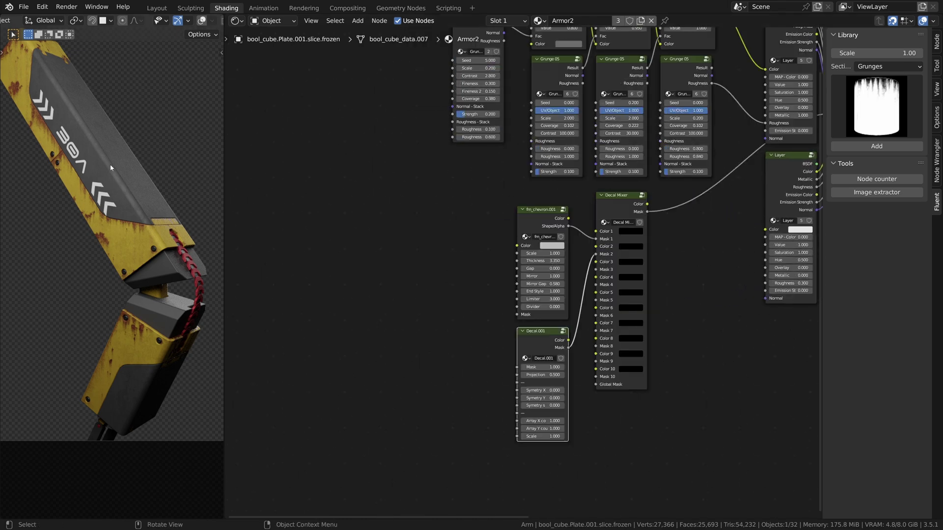
# In the Armor2 material, spread out the second Mix Layers node and its extra Layer node to make room for another group
pyautogui.scroll(3, 398, 228)
pyautogui.moveTo(397, 229); pyautogui.dragTo(553, 287, button='middle')
pyautogui.scroll(5, 566, 212)
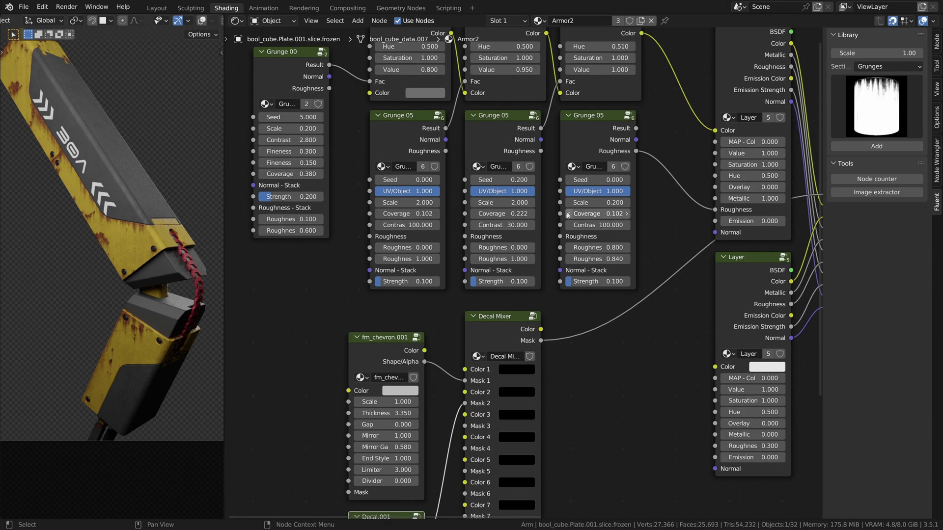
pyautogui.moveTo(566, 213); pyautogui.dragTo(600, 292, button='middle')
pyautogui.moveTo(719, 427); pyautogui.dragTo(740, 139, button='middle')
pyautogui.scroll(-2, 740, 139)
pyautogui.scroll(-3, 740, 139)
pyautogui.moveTo(728, 105); pyautogui.dragTo(563, 257, button='middle')
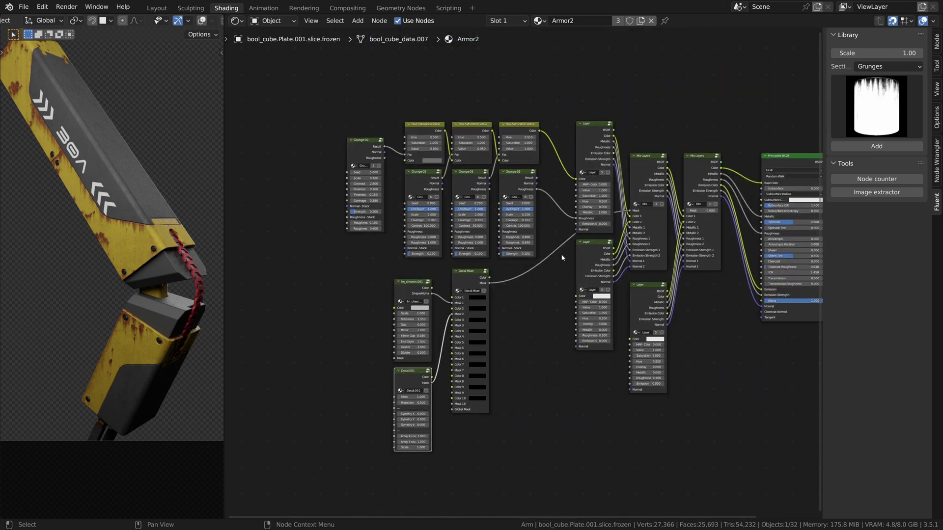
pyautogui.moveTo(740, 315); pyautogui.dragTo(526, 315, button='middle')
pyautogui.moveTo(717, 374); pyautogui.dragTo(482, 144)
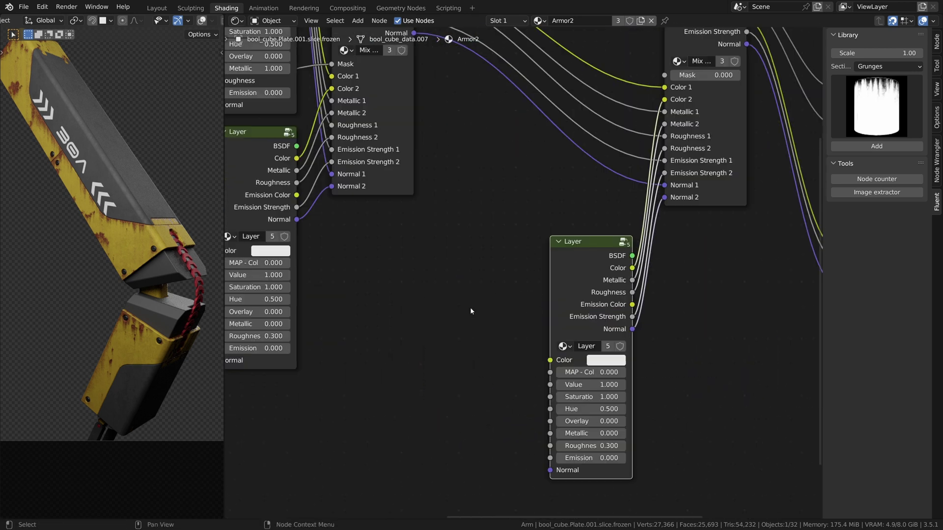
# Add the Rusty node group beside the extra Layer node in the Armor2 material
pyautogui.hotkey('shift', 'a')
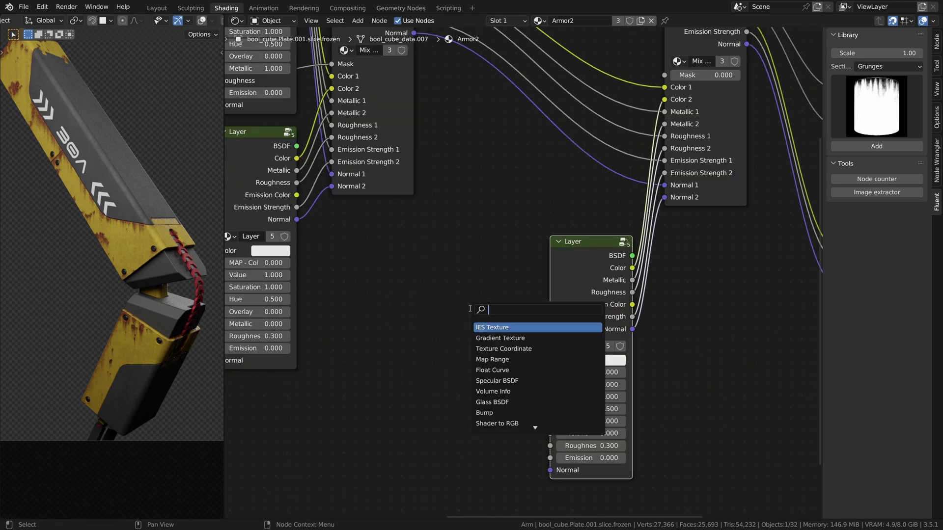
pyautogui.write('rust')
pyautogui.press('Down')
pyautogui.press('Return')
pyautogui.click(400, 296)
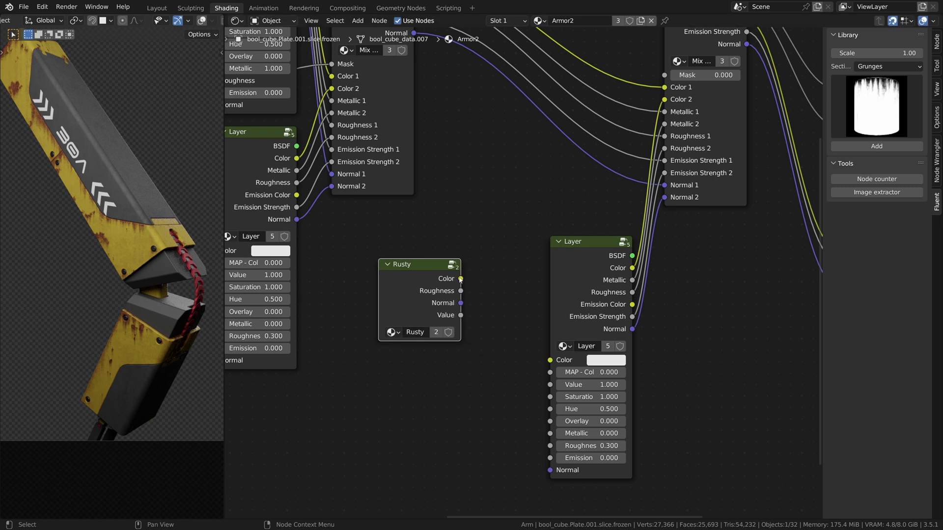
# Connect Rusty's Color, Roughness and Normal outputs to the extra Layer, and its Value output to the second Mix Layers' Mask
pyautogui.moveTo(460, 278); pyautogui.dragTo(550, 445)
pyautogui.scroll(1, 460, 302)
pyautogui.moveTo(449, 308); pyautogui.dragTo(688, 198)
pyautogui.scroll(5, 133, 241)
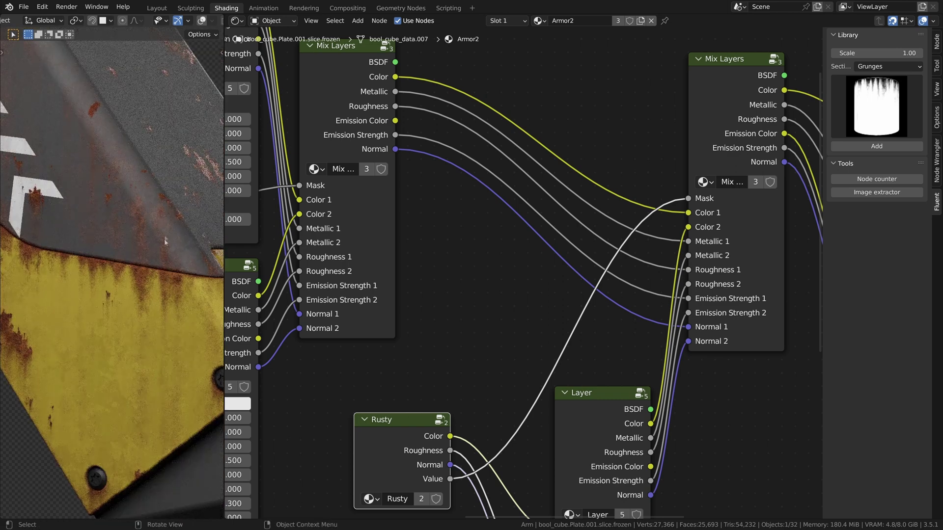
pyautogui.scroll(-4, 155, 231)
pyautogui.keyDown('shift'); pyautogui.moveTo(157, 210); pyautogui.dragTo(172, 275, button='middle'); pyautogui.keyUp('shift')
pyautogui.scroll(-2, 197, 280)
# Inside the Rusty group, set the Rust node's first roughness value to 0.7
pyautogui.moveTo(377, 430); pyautogui.dragTo(441, 263, button='middle')
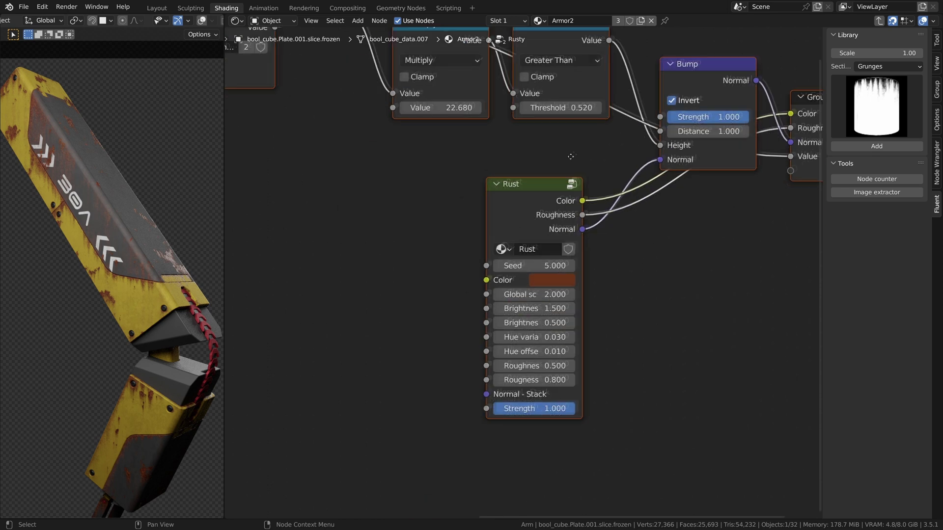
pyautogui.scroll(2, 570, 156)
pyautogui.click(560, 371)
pyautogui.write('0.7')
pyautogui.press('Return')
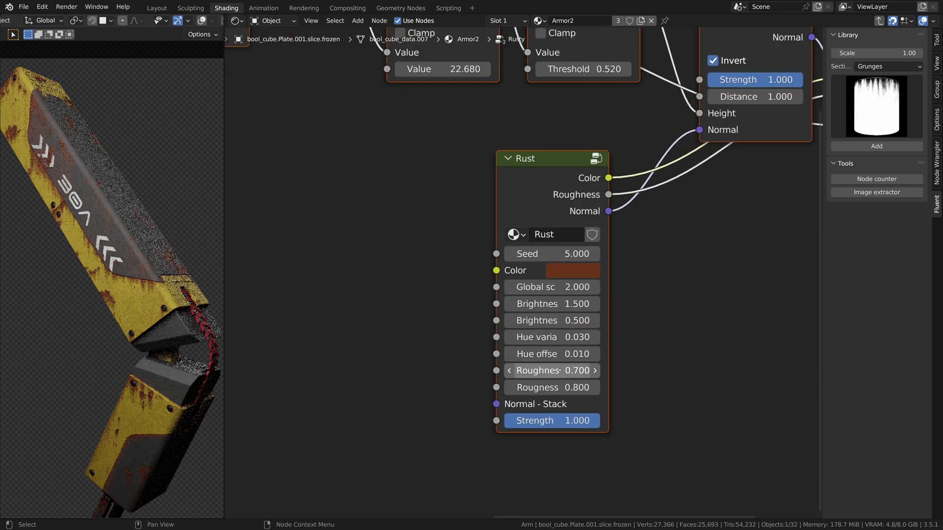
# Try a purple color on the Rust node inside the Rusty group and undo the change
pyautogui.click(573, 270)
pyautogui.moveTo(608, 155); pyautogui.dragTo(628, 158)
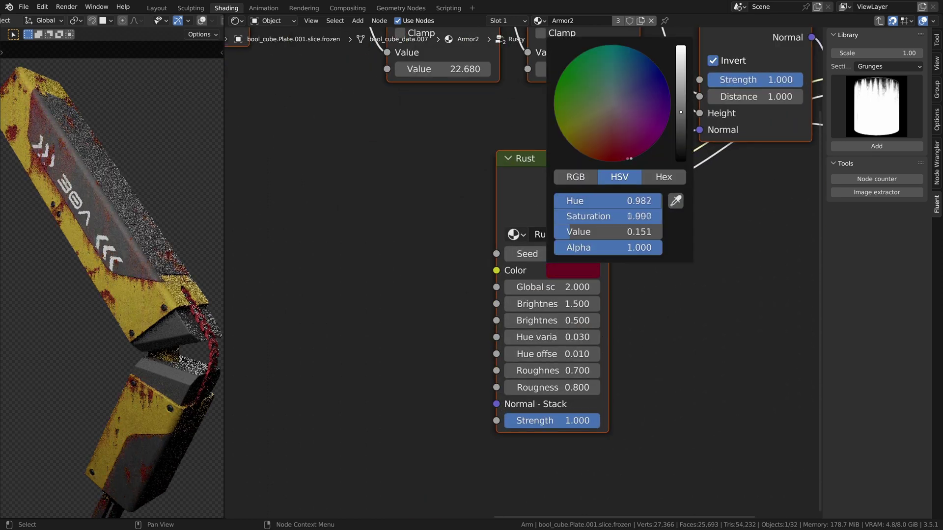
pyautogui.moveTo(630, 216); pyautogui.dragTo(606, 216)
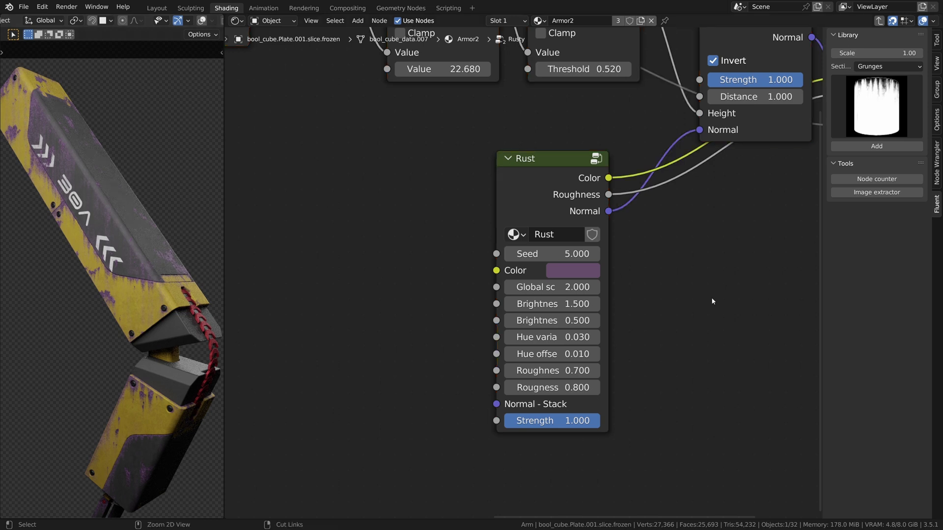
pyautogui.hotkey('ctrl', 'z')
pyautogui.hotkey('ctrl', 'z')
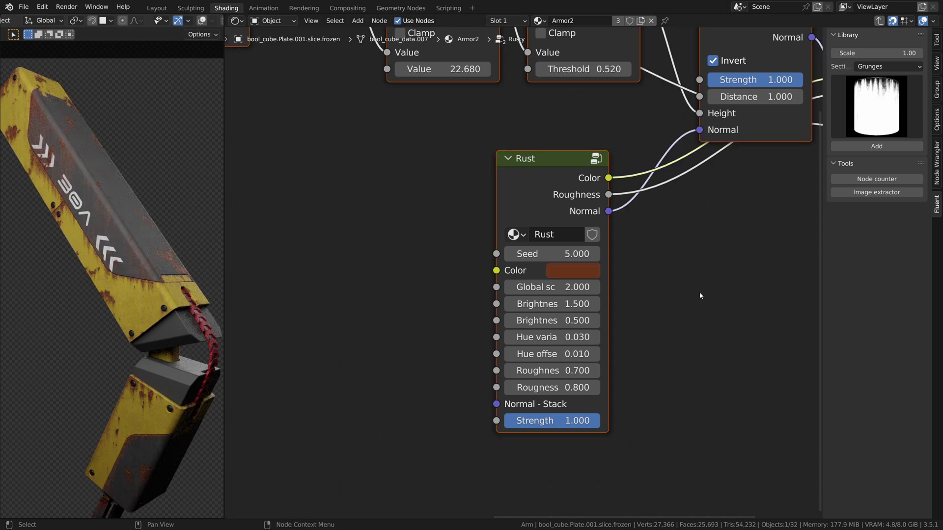
# Select the lower yellow armor plate and locate the Rusty node group in its Armor material
pyautogui.press('Home')
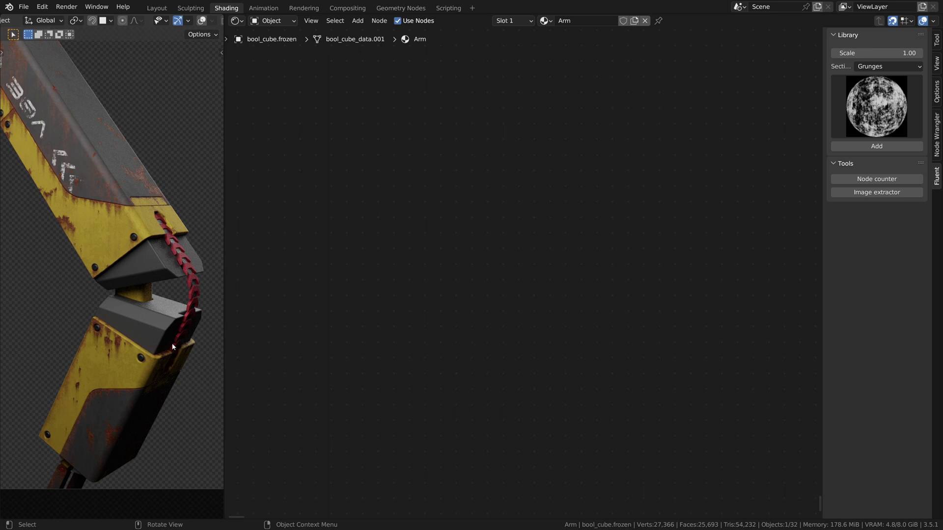
pyautogui.click(91, 351)
pyautogui.scroll(-3, 520, 311)
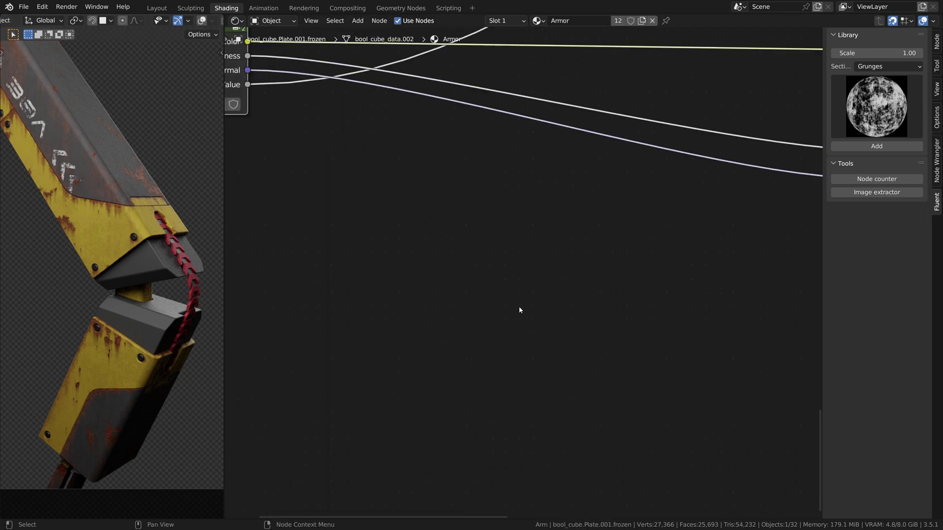
pyautogui.moveTo(395, 240); pyautogui.dragTo(535, 356, button='middle')
pyautogui.scroll(2, 519, 342)
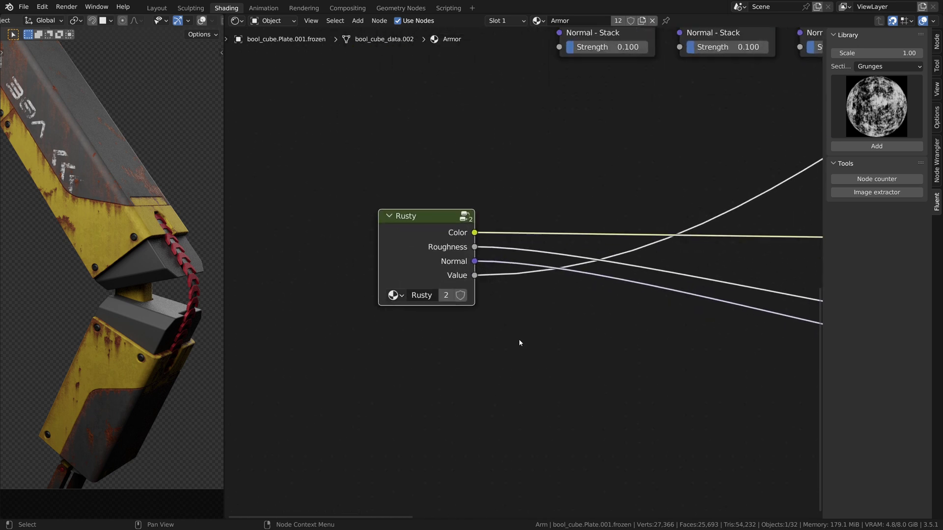